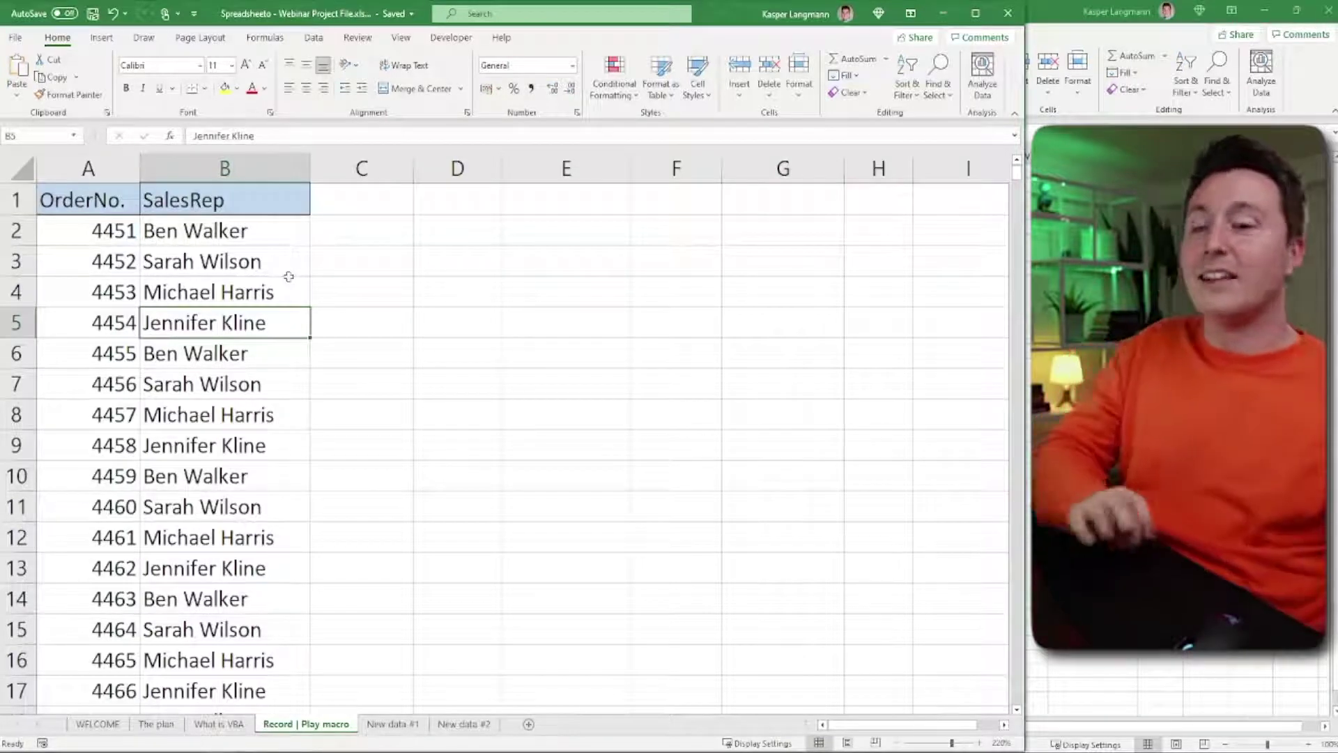
Select B4 and start recording macro 'Test' in This Workbook with shortcut Ctrl+Shift+O.
{"action": "left_click", "coordinate": [249, 294]}
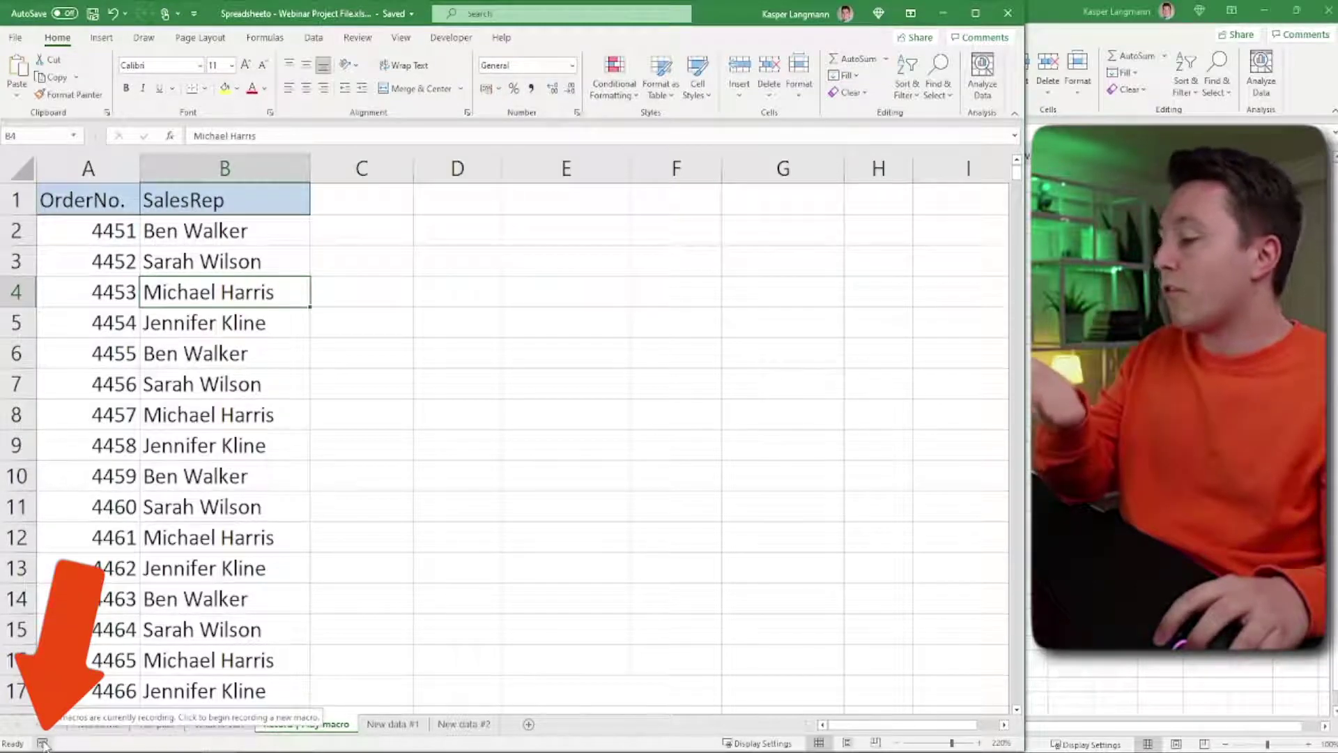
{"action": "left_click", "coordinate": [402, 43]}
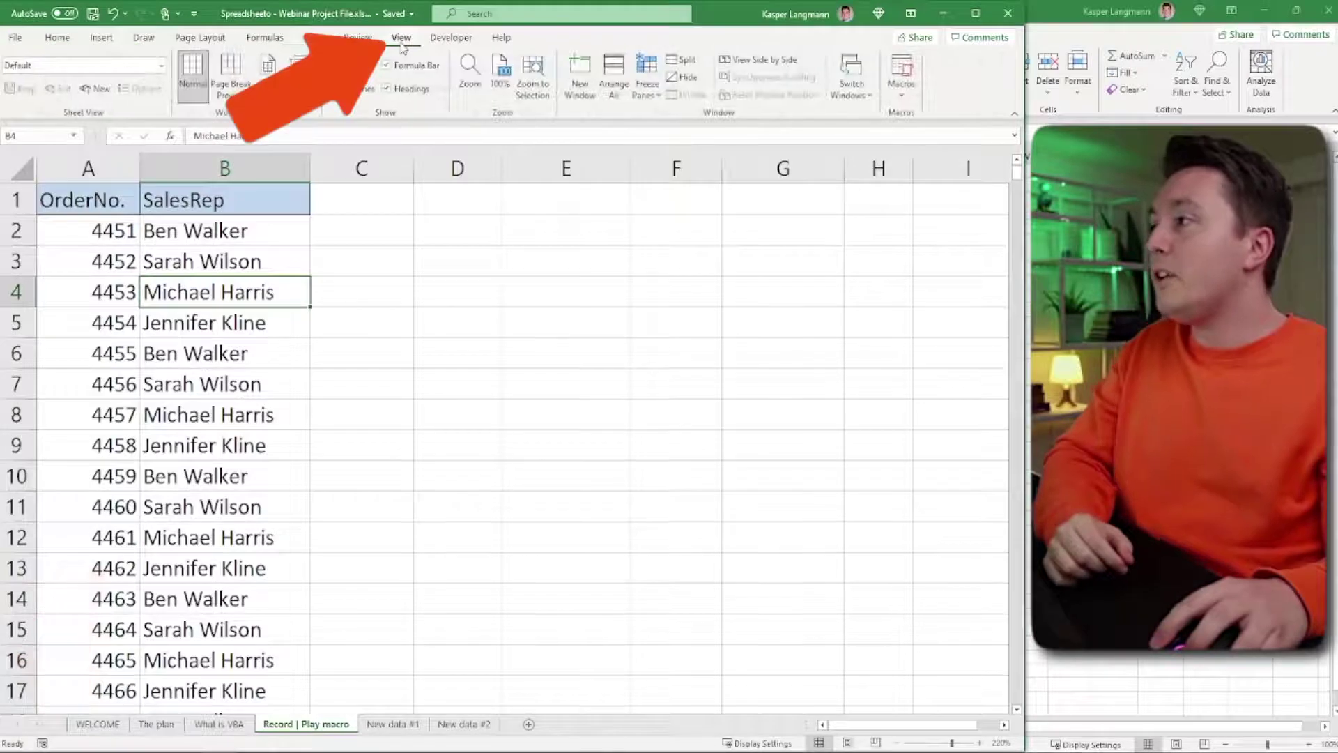
{"action": "left_click", "coordinate": [906, 99]}
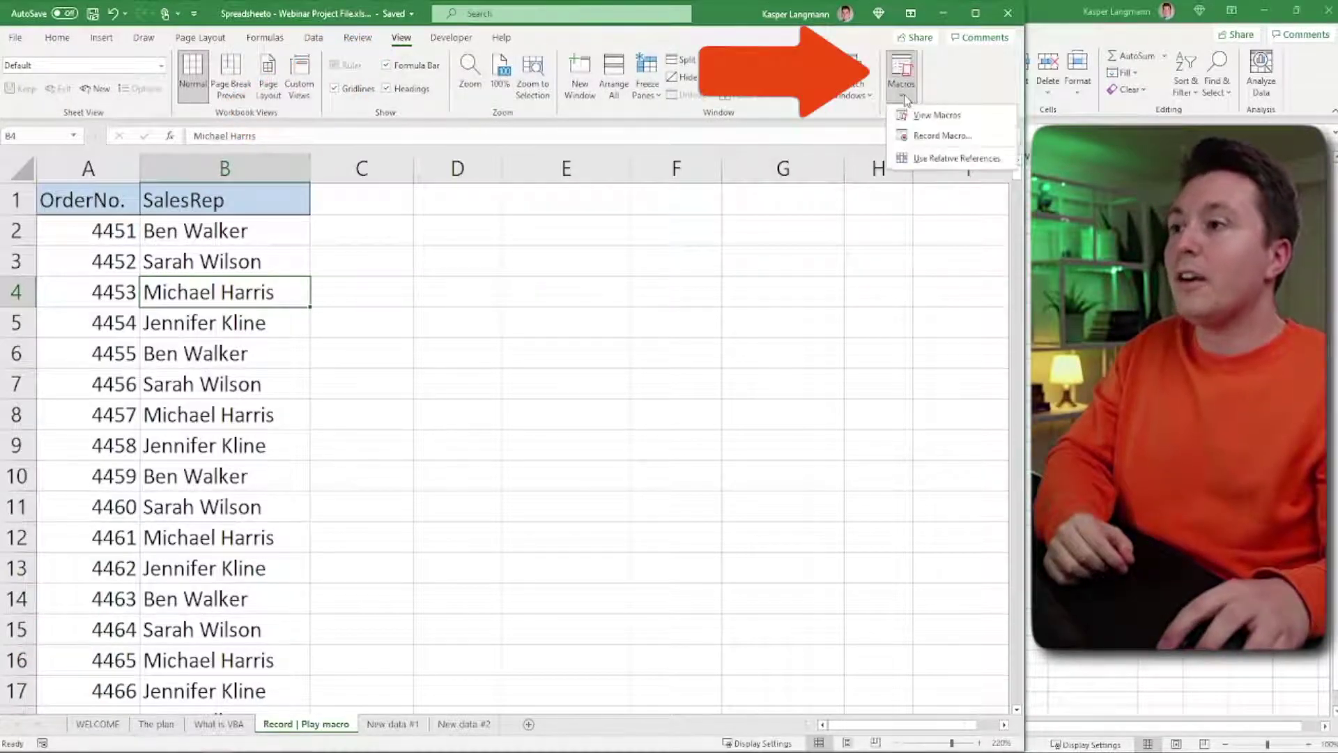
{"action": "left_click", "coordinate": [926, 138]}
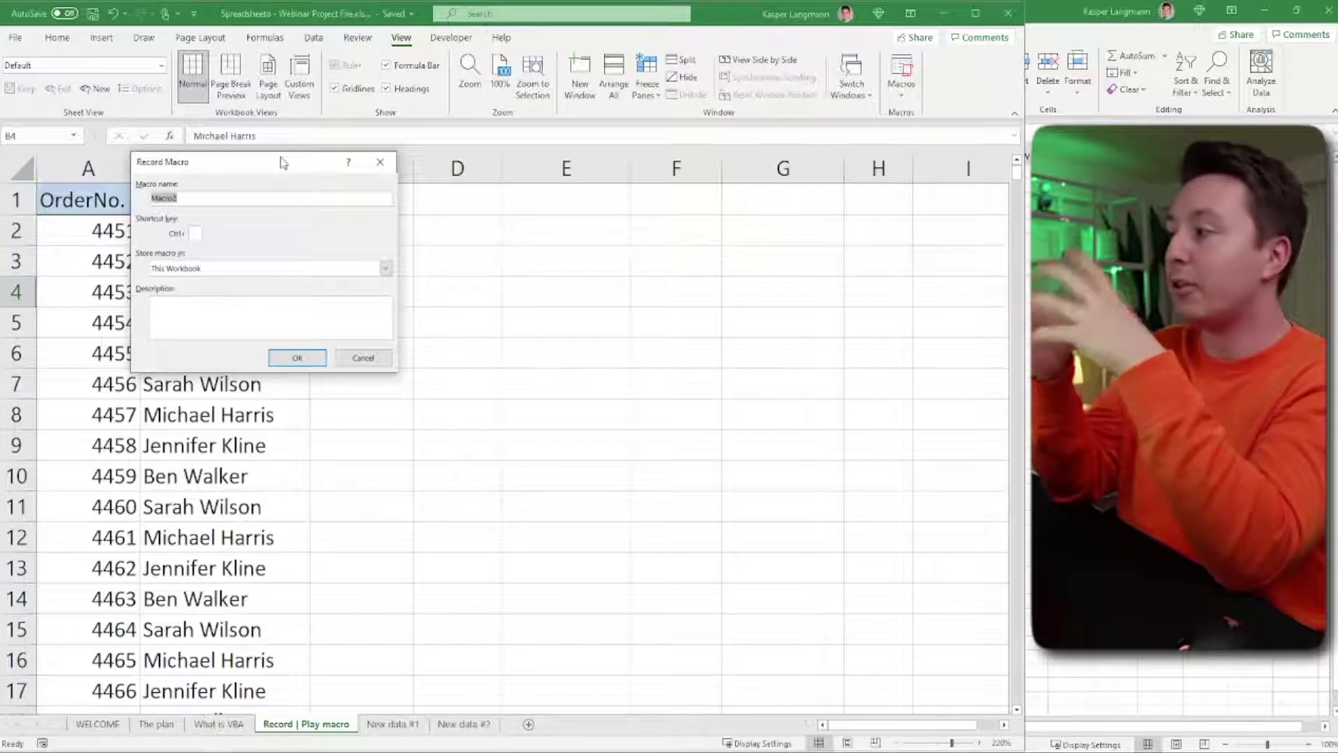
{"action": "left_click_drag", "start_coordinate": [283, 163], "coordinate": [478, 209]}
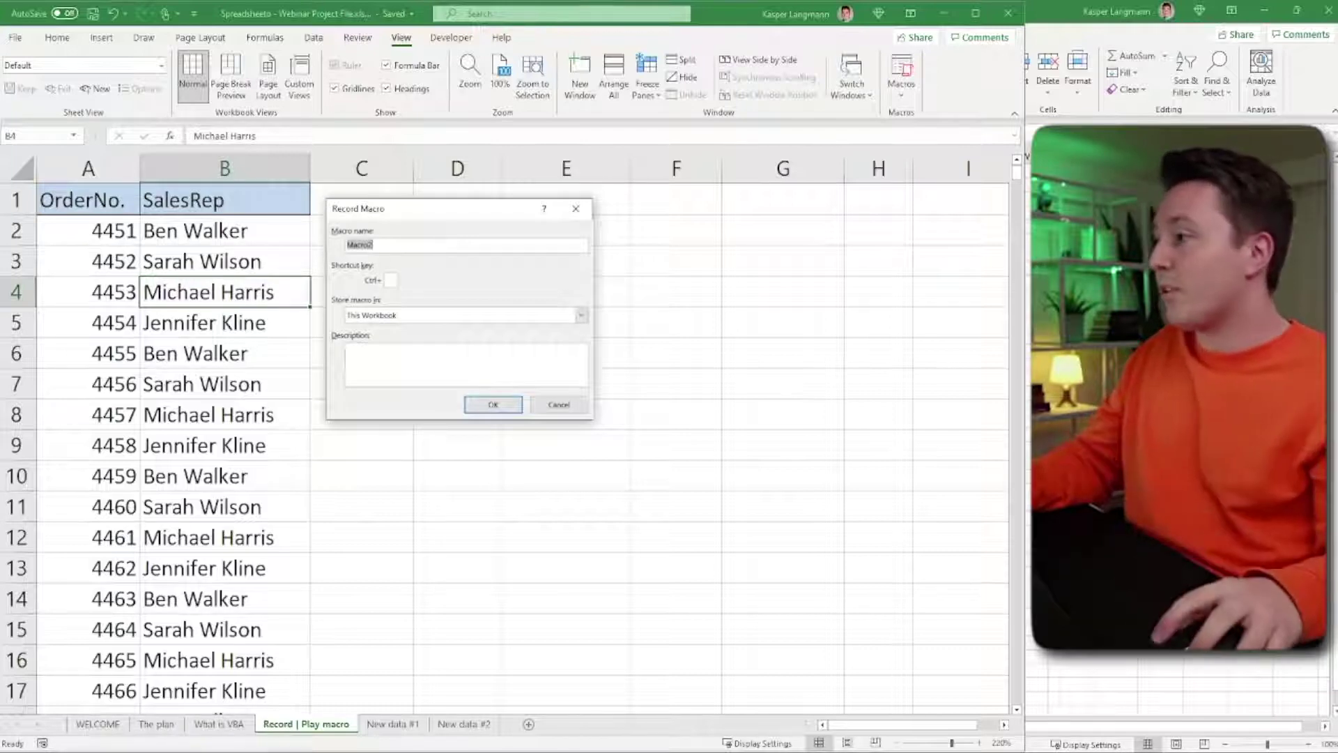
{"action": "left_click", "coordinate": [405, 246]}
{"action": "double_click", "coordinate": [405, 245]}
{"action": "type", "text": "Test"}
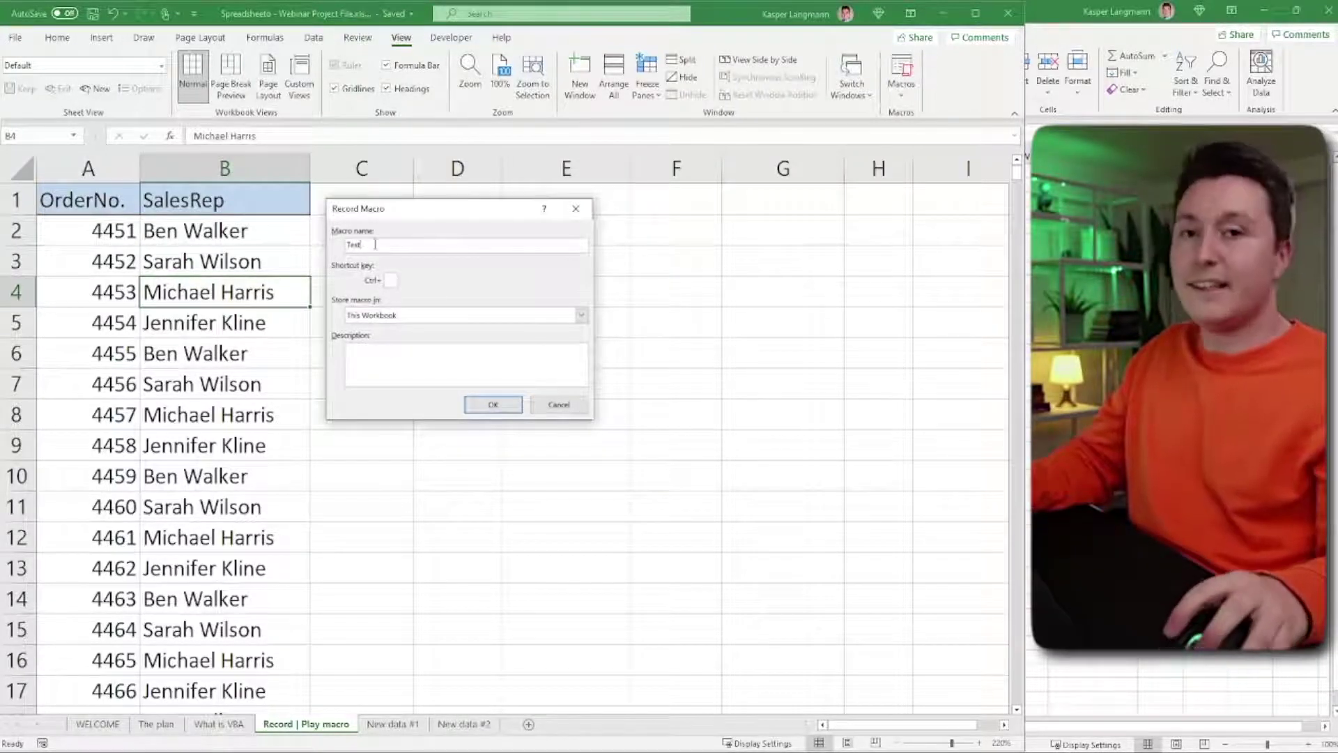
{"action": "type", "text": "P"}
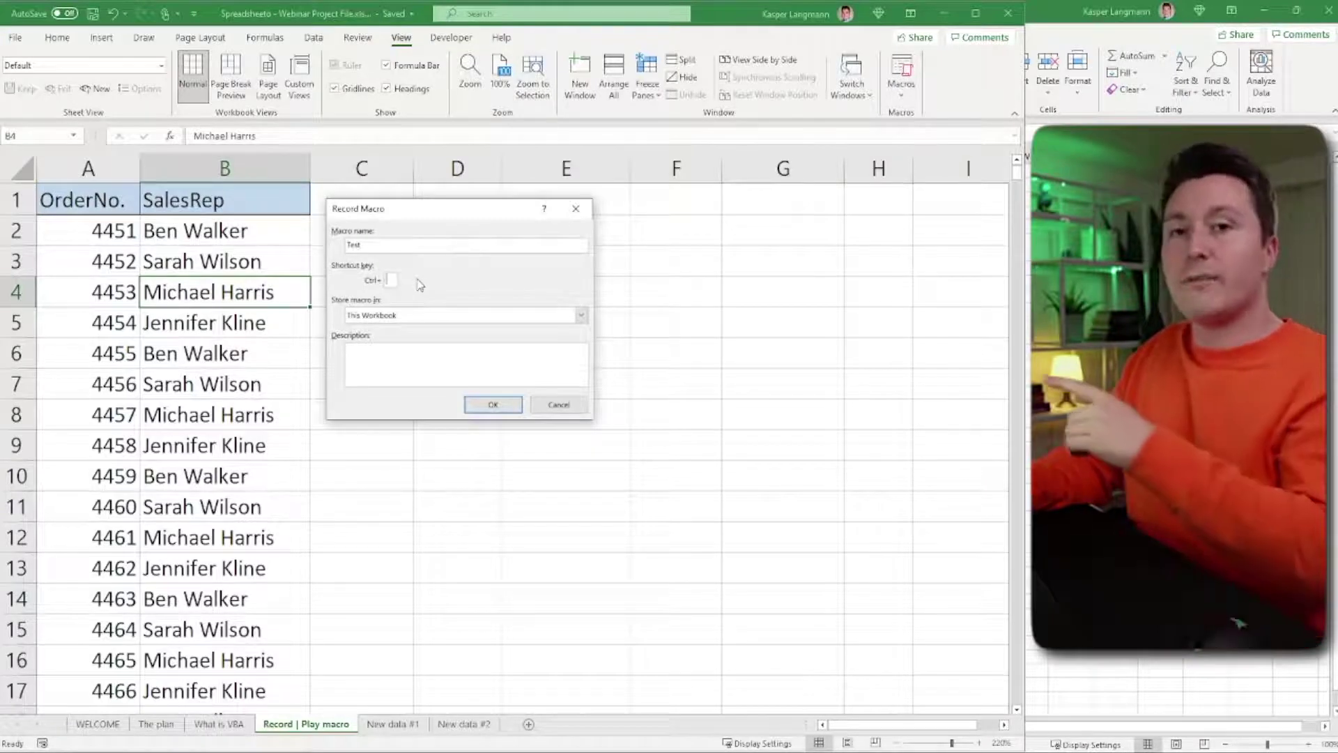
{"action": "type", "text": "O"}
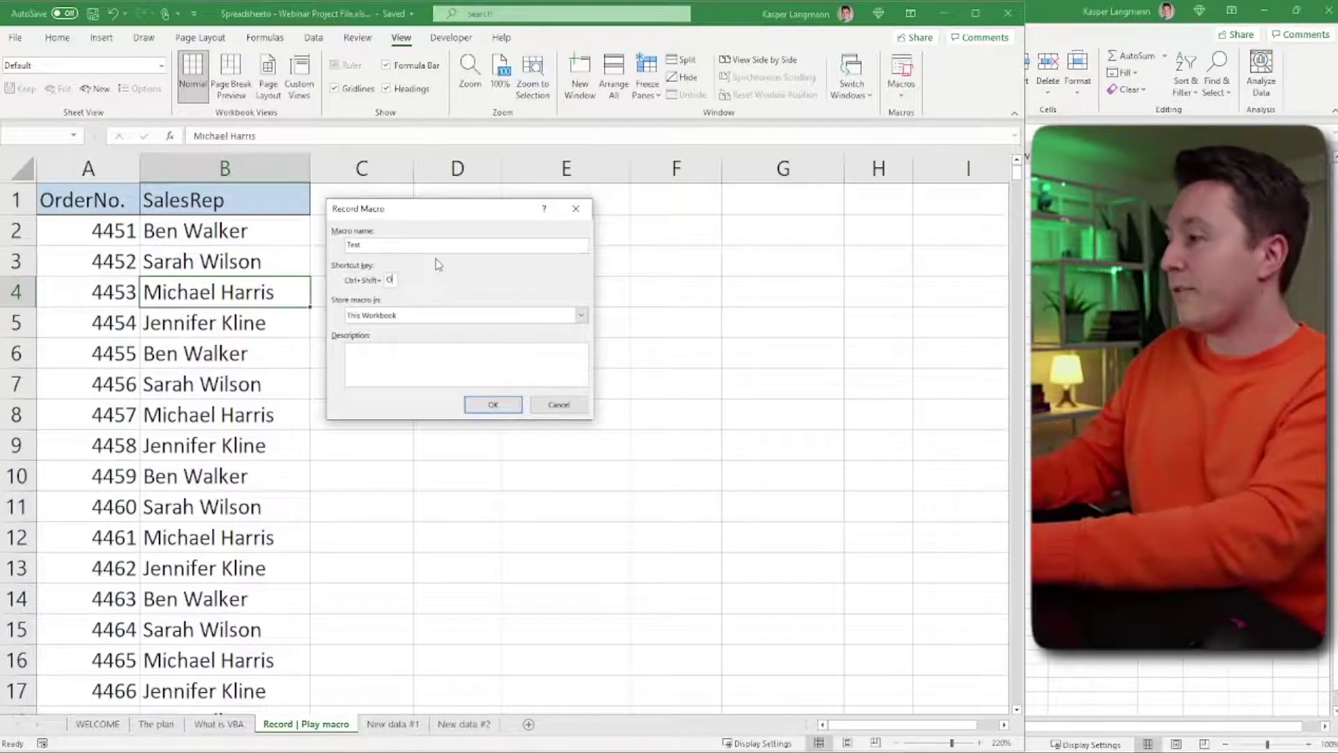
{"action": "left_click", "coordinate": [493, 404]}
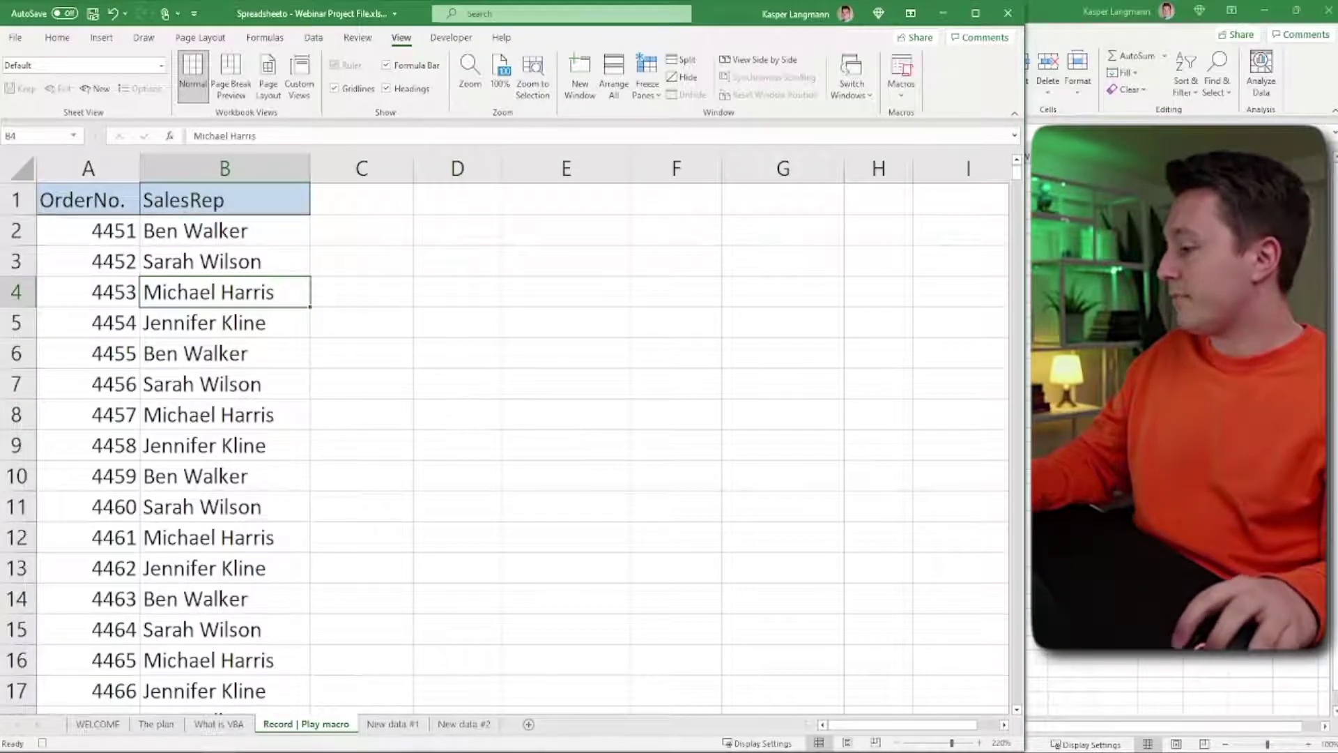
While recording, reselect cell B4 and bring the Home formatting options back.
{"action": "mouse_move", "coordinate": [218, 752]}
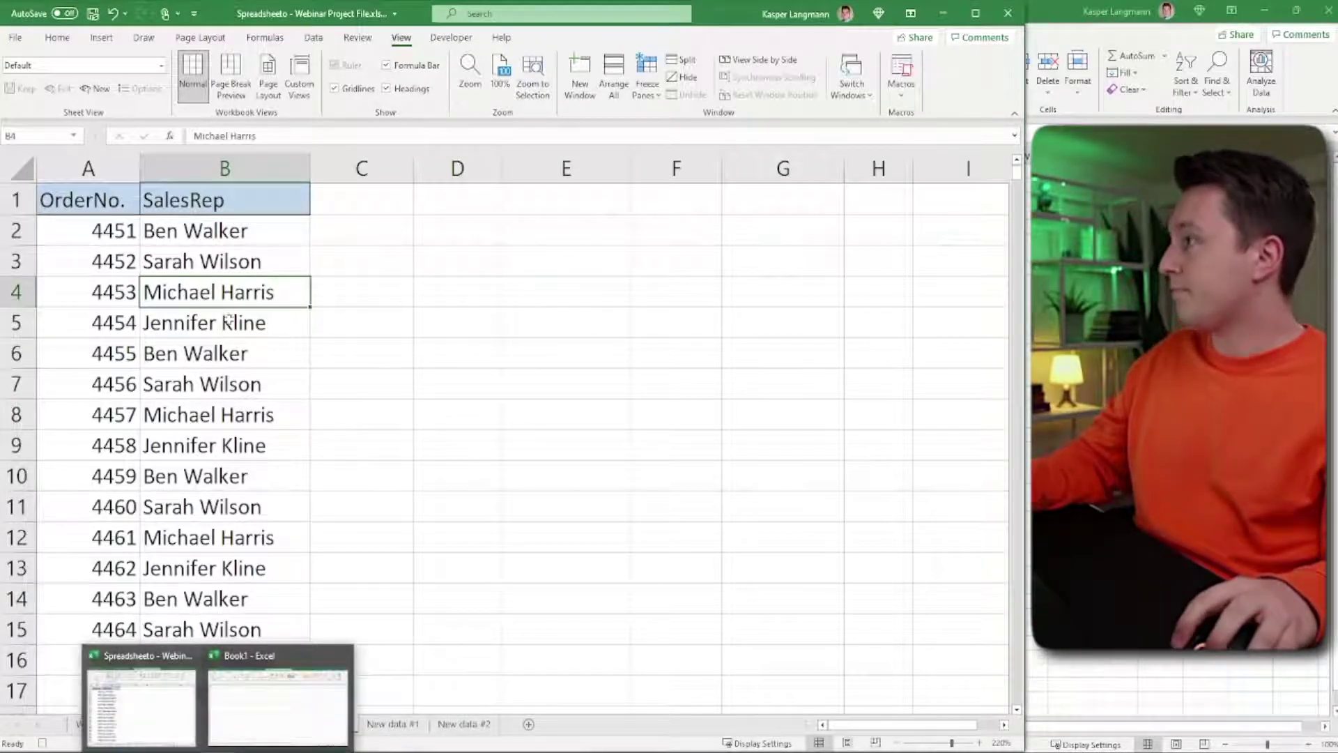
{"action": "key", "text": "Down"}
{"action": "key", "text": "Down"}
{"action": "left_click", "coordinate": [258, 293]}
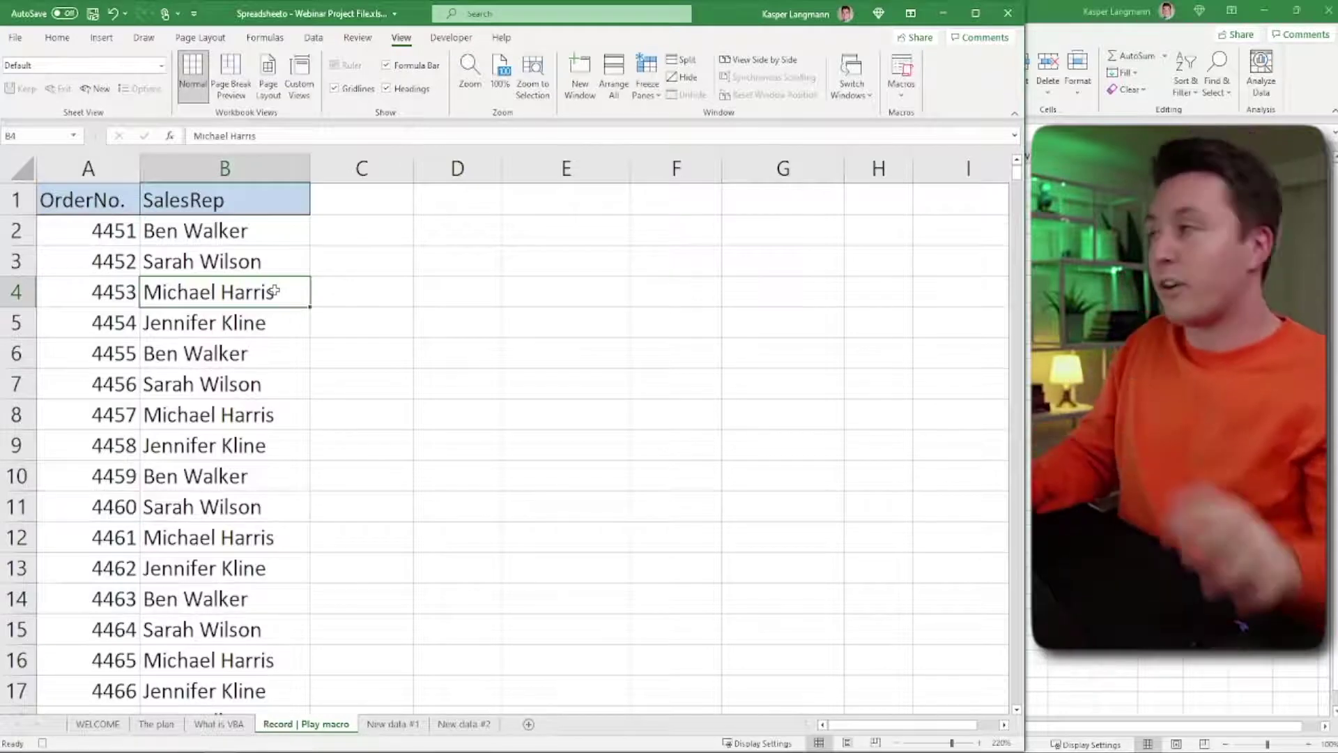
{"action": "left_click", "coordinate": [62, 39]}
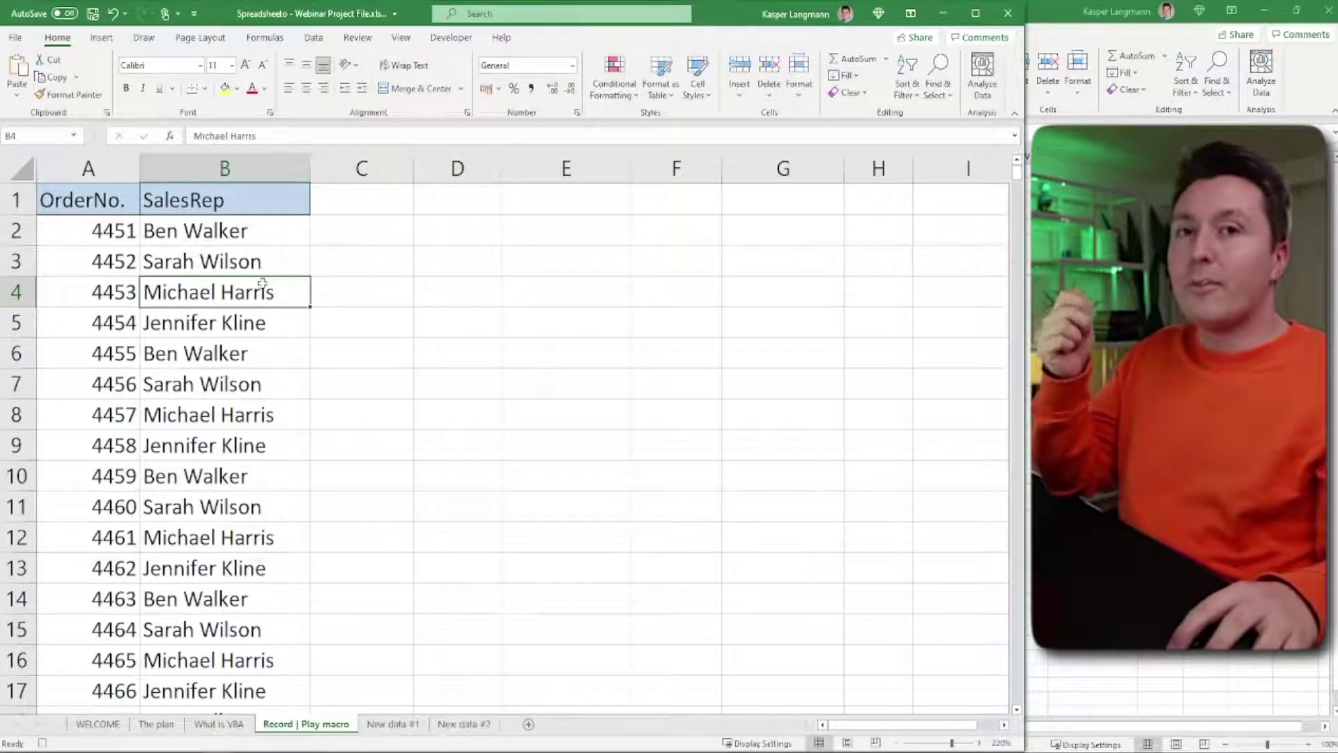
Give B4 a Dark Red fill, white font colour and bold text.
{"action": "left_click", "coordinate": [238, 89]}
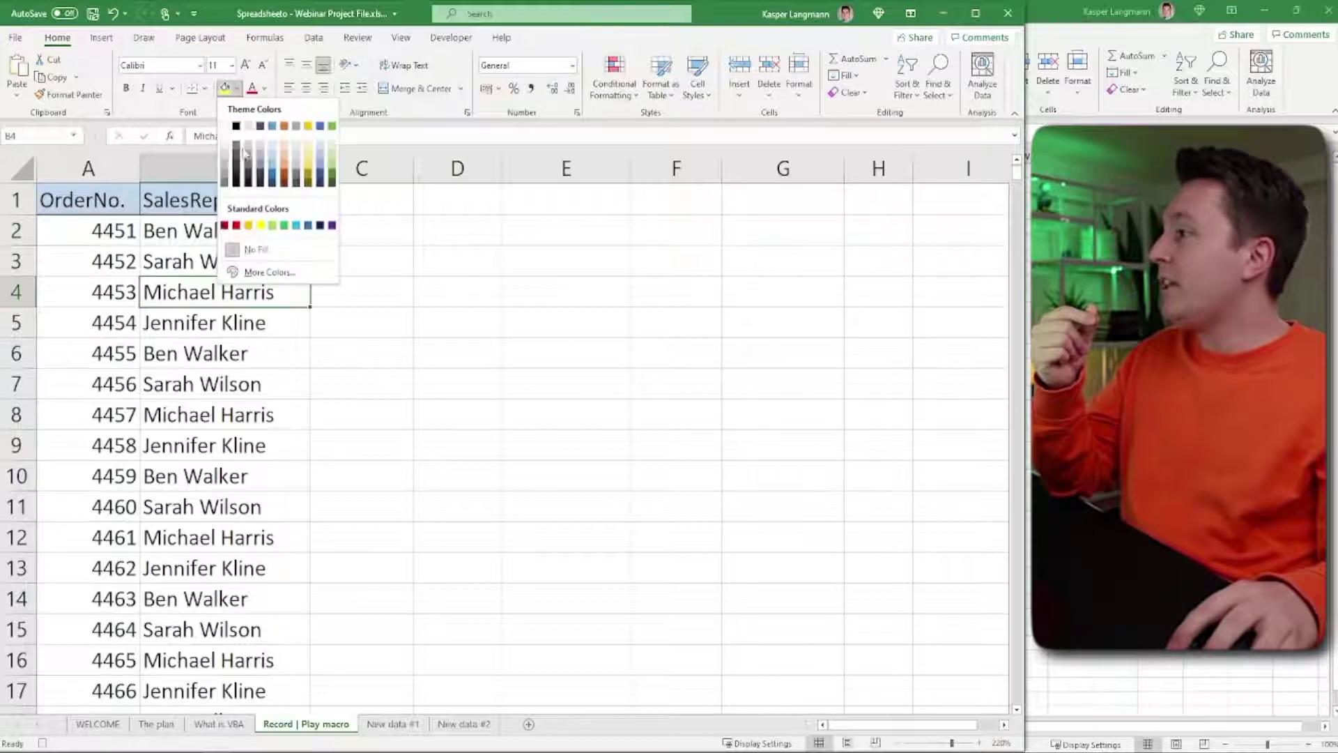
{"action": "left_click", "coordinate": [225, 228]}
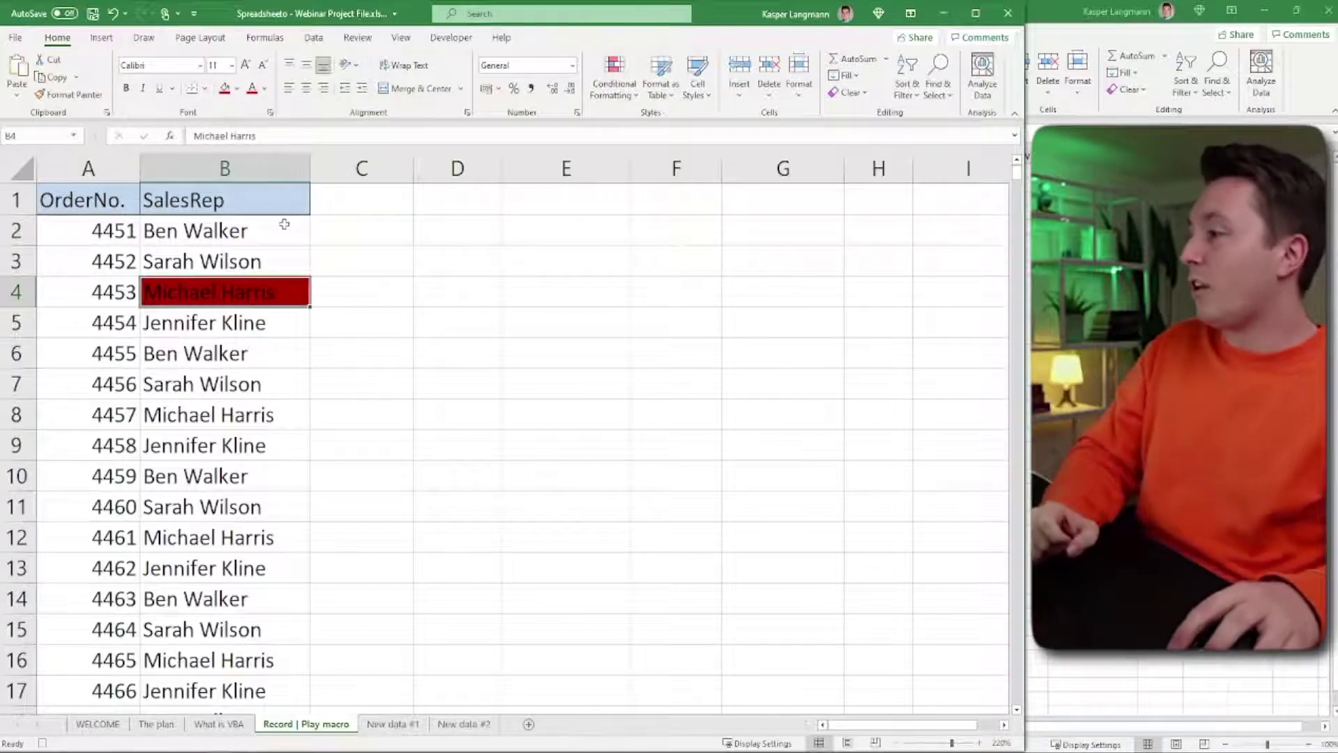
{"action": "left_click", "coordinate": [265, 89]}
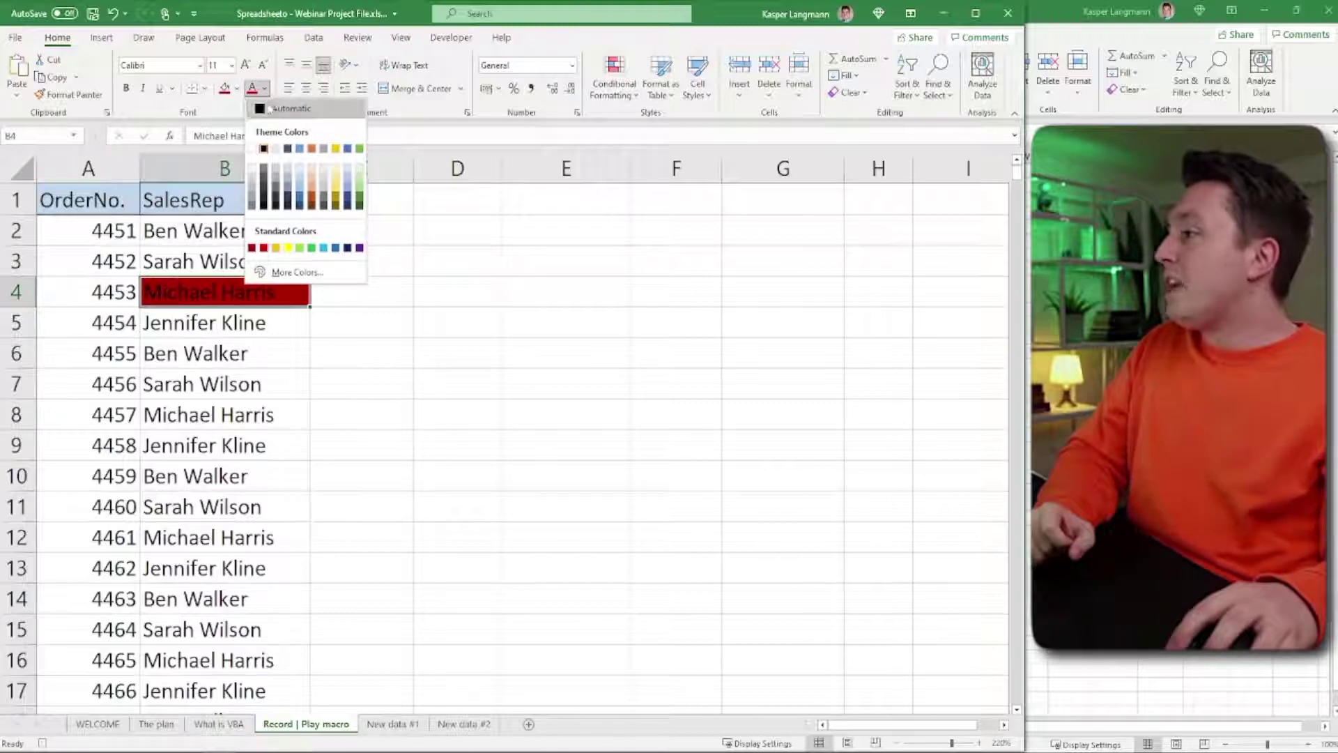
{"action": "left_click", "coordinate": [263, 147]}
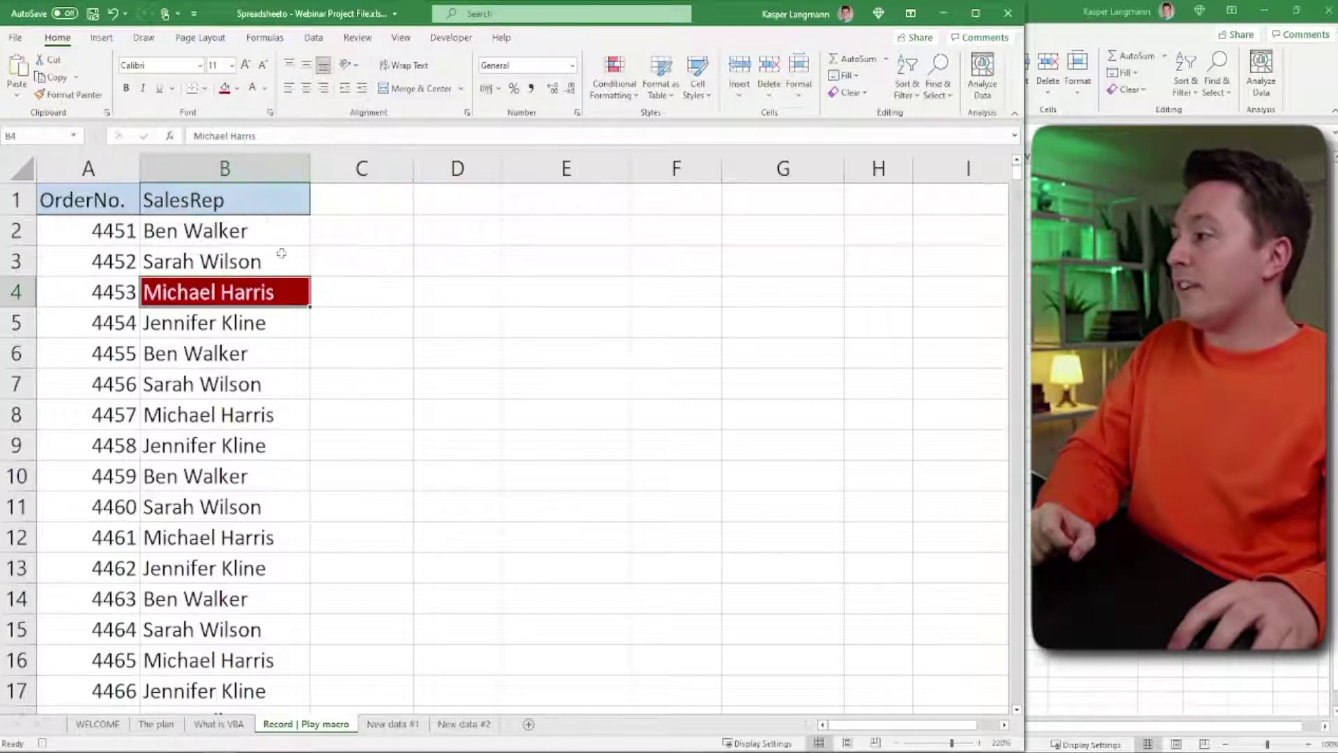
{"action": "left_click", "coordinate": [127, 89]}
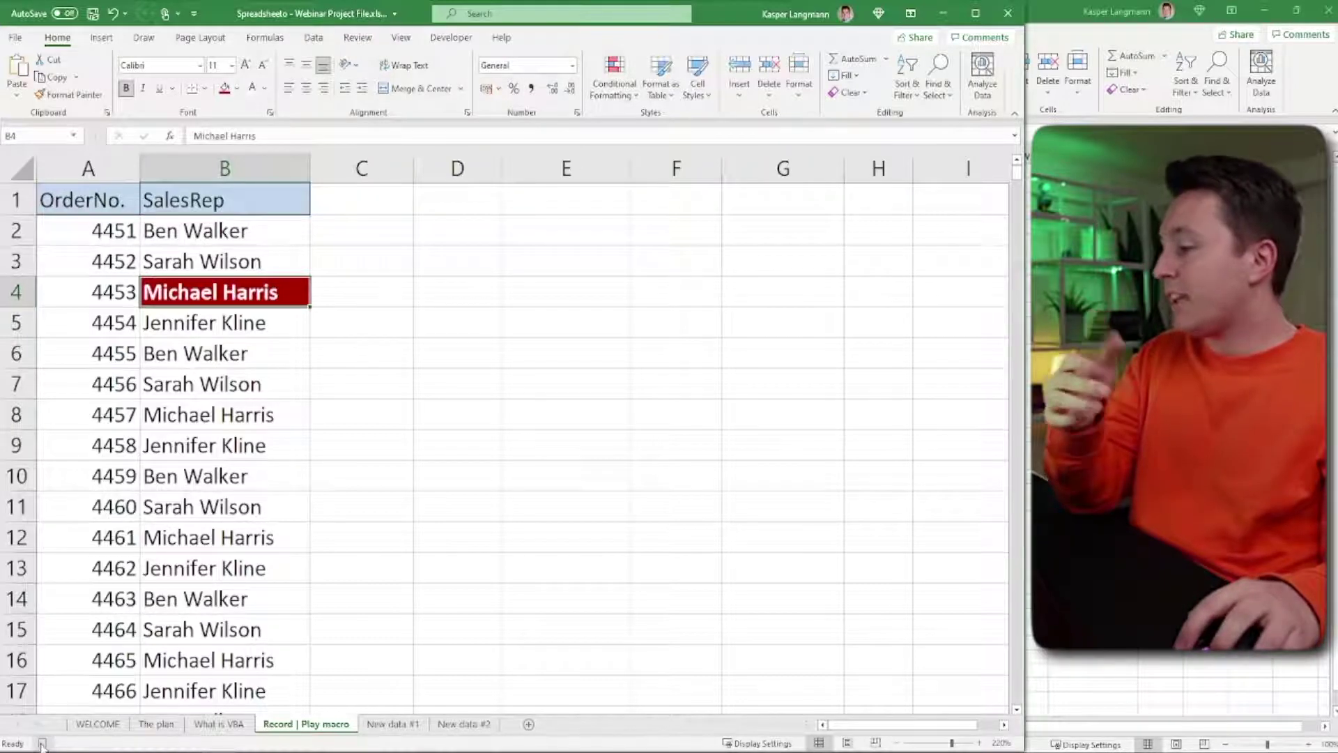
{"action": "left_click", "coordinate": [401, 37]}
Stop recording the Test macro.
{"action": "left_click", "coordinate": [901, 77]}
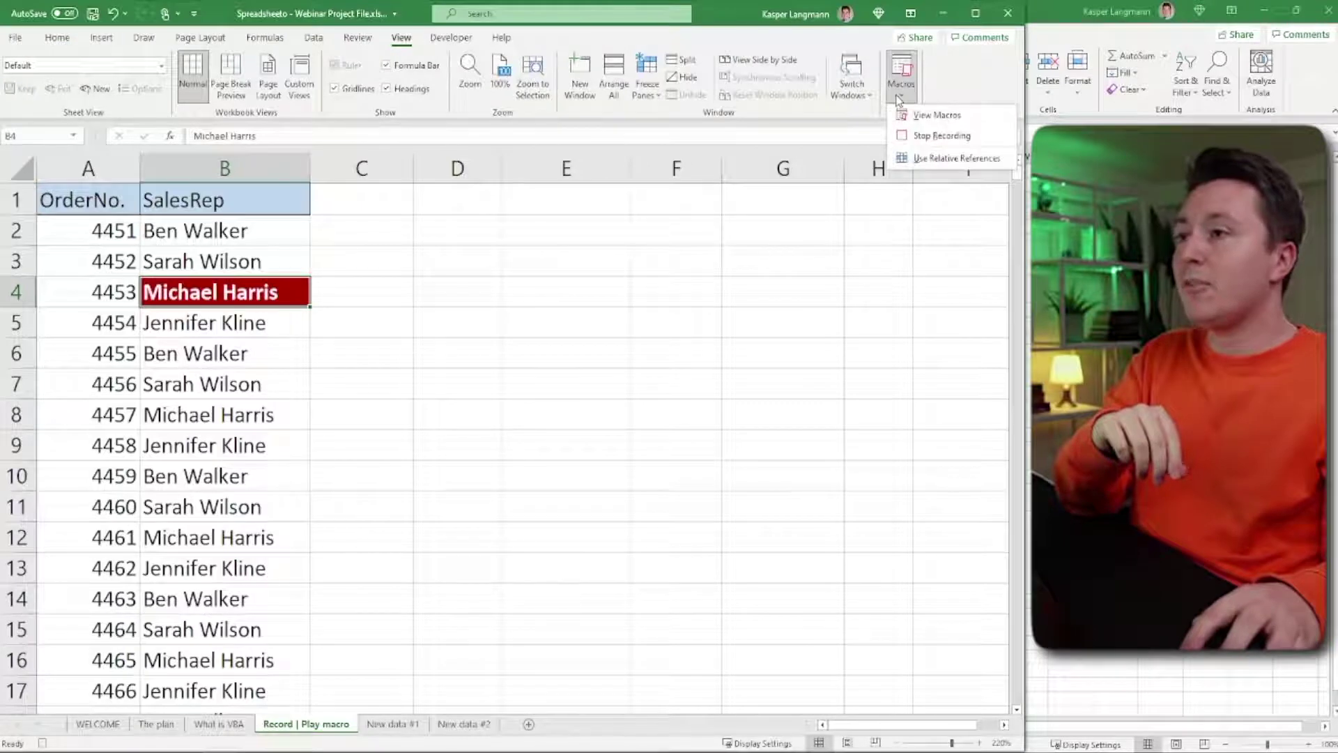
{"action": "left_click", "coordinate": [921, 132]}
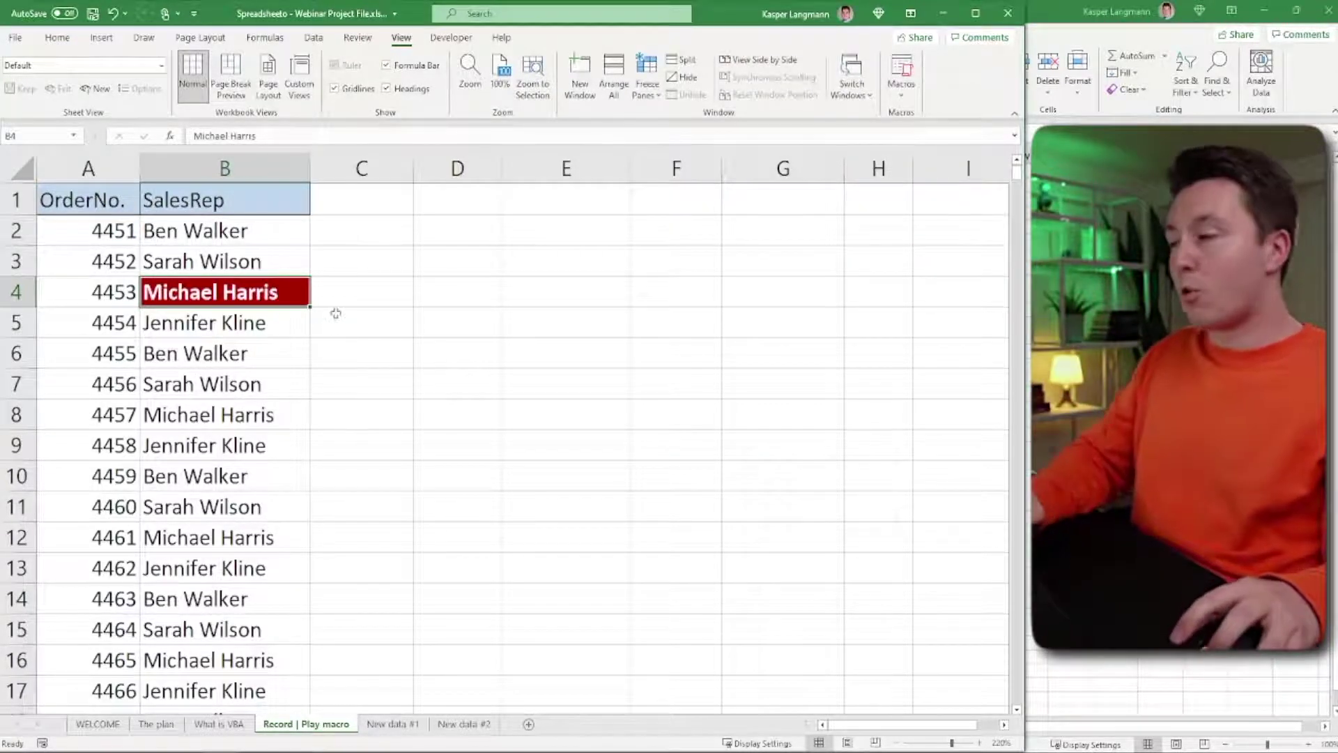
{"action": "left_click", "coordinate": [57, 37]}
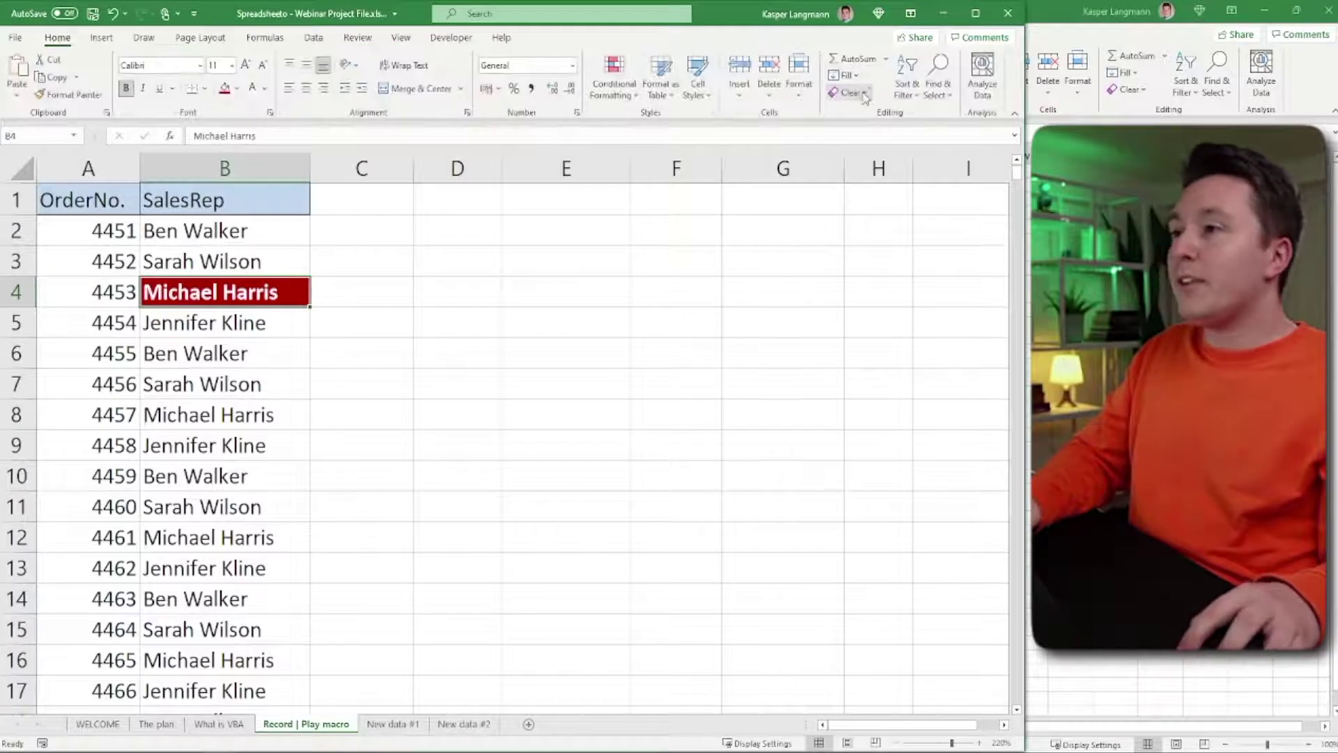
Clear B4's formats, then run Test on B8 with its shortcut; B4 gets reformatted instead.
{"action": "left_click", "coordinate": [849, 92]}
{"action": "left_click", "coordinate": [875, 133]}
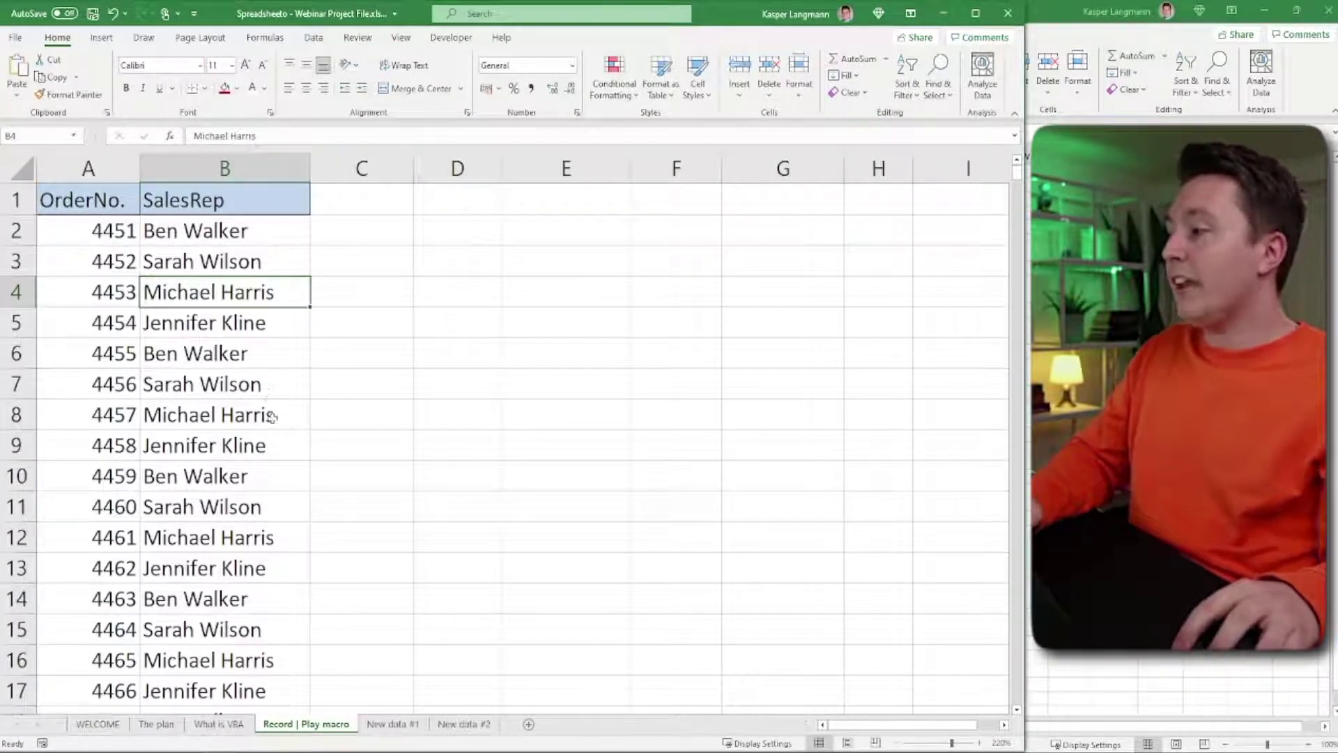
{"action": "left_click", "coordinate": [282, 413]}
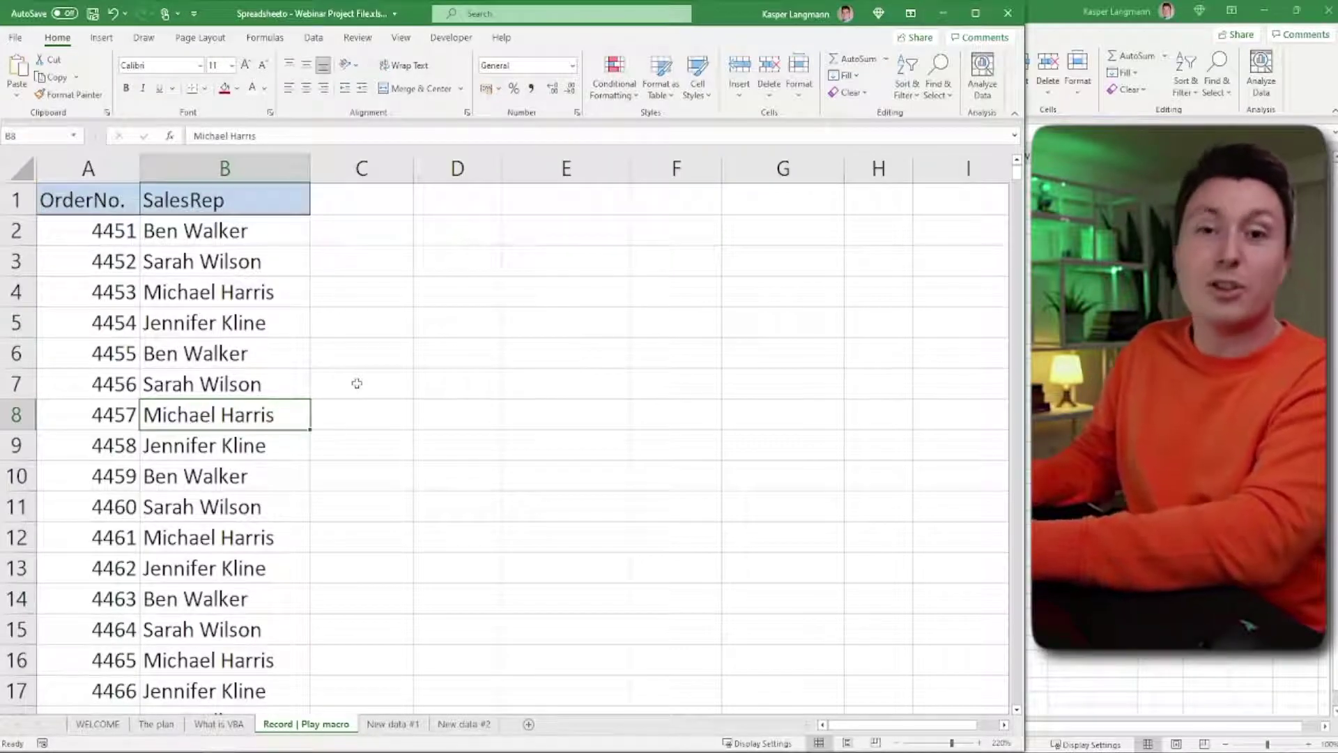
{"action": "key", "text": "ctrl+shift+m"}
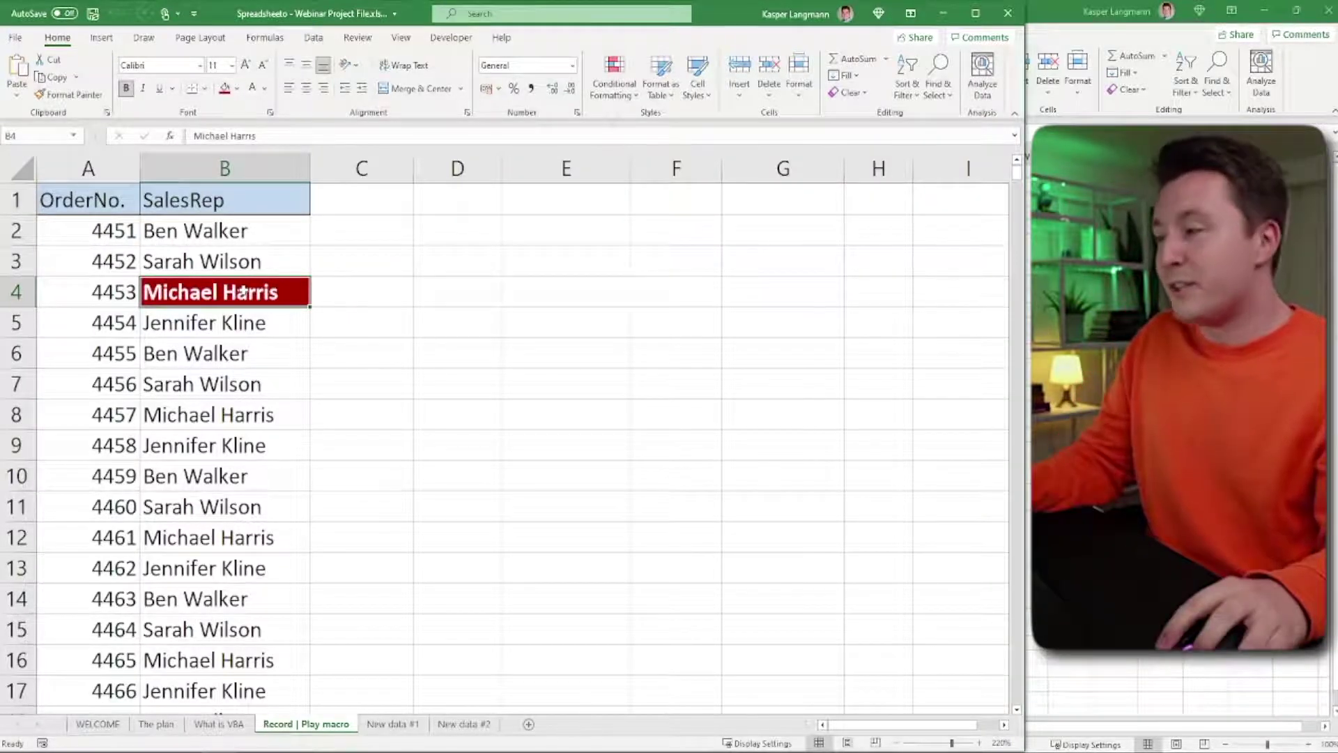
{"action": "left_click", "coordinate": [271, 416]}
{"action": "left_click", "coordinate": [257, 481]}
{"action": "left_click", "coordinate": [270, 416]}
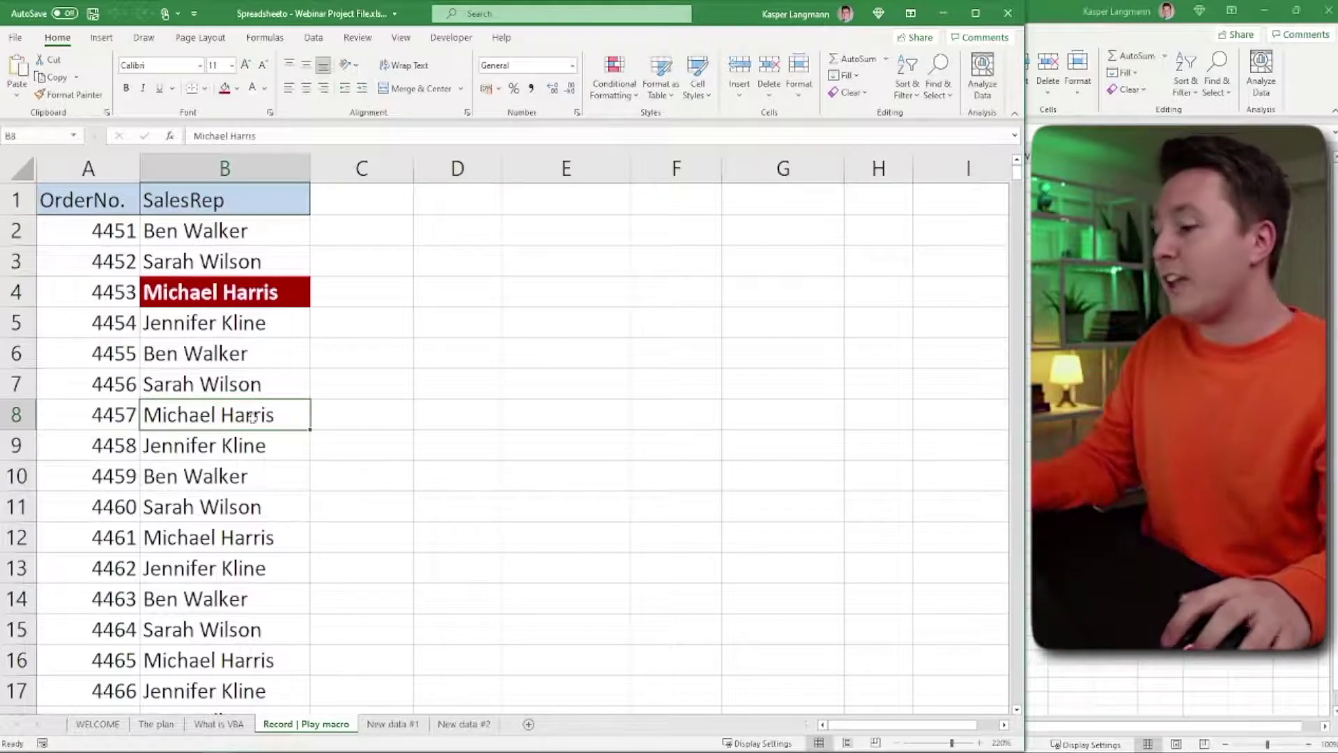
{"action": "left_click", "coordinate": [253, 294]}
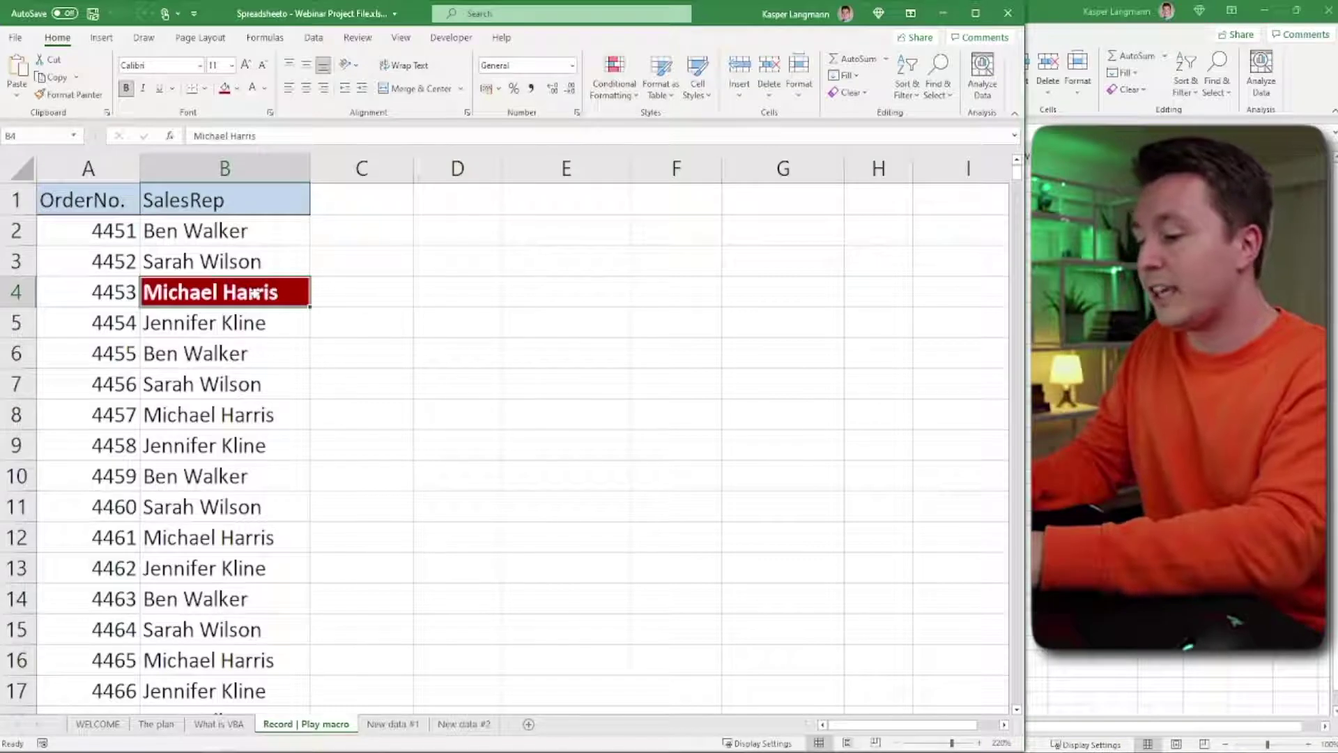
{"action": "key", "text": "alt+F11"}
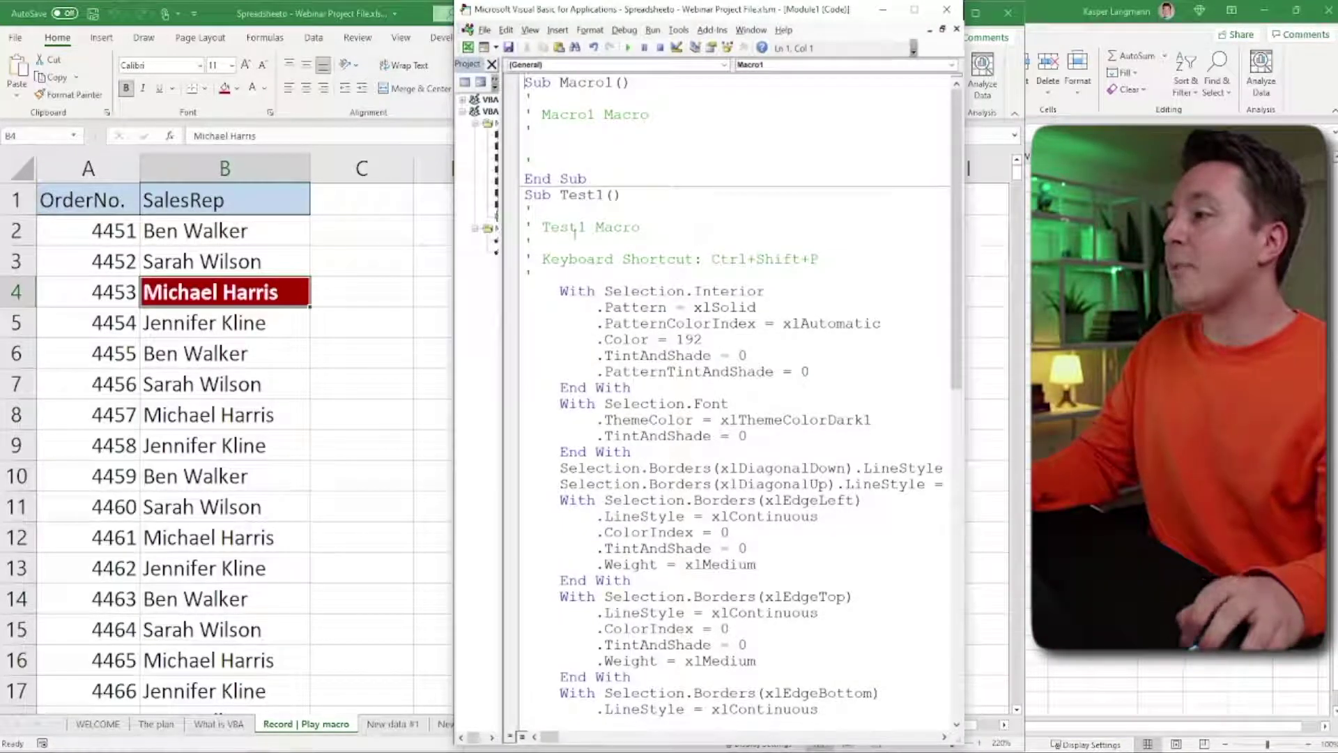
Widen the VBA editor and open Module2's Test code, comparing it with Module1.
{"action": "left_click_drag", "start_coordinate": [499, 243], "coordinate": [631, 239]}
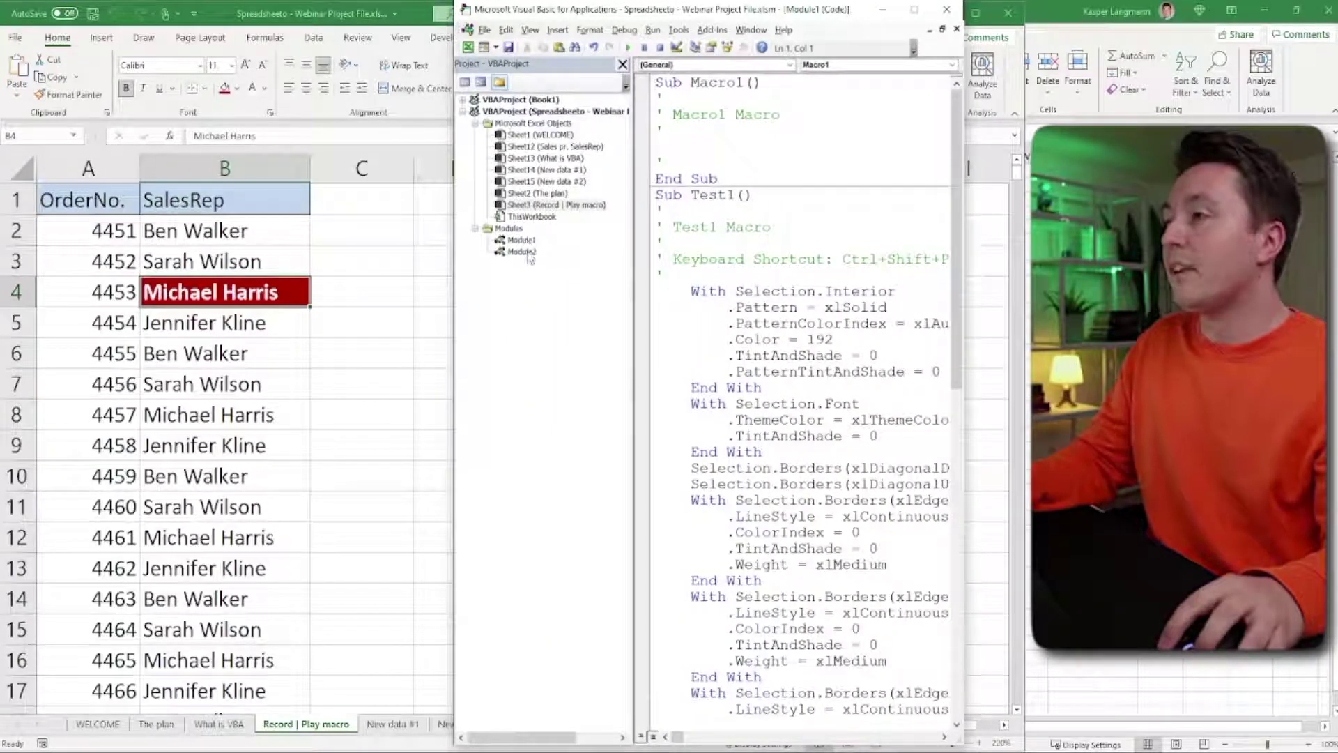
{"action": "left_click_drag", "start_coordinate": [967, 153], "coordinate": [1026, 155]}
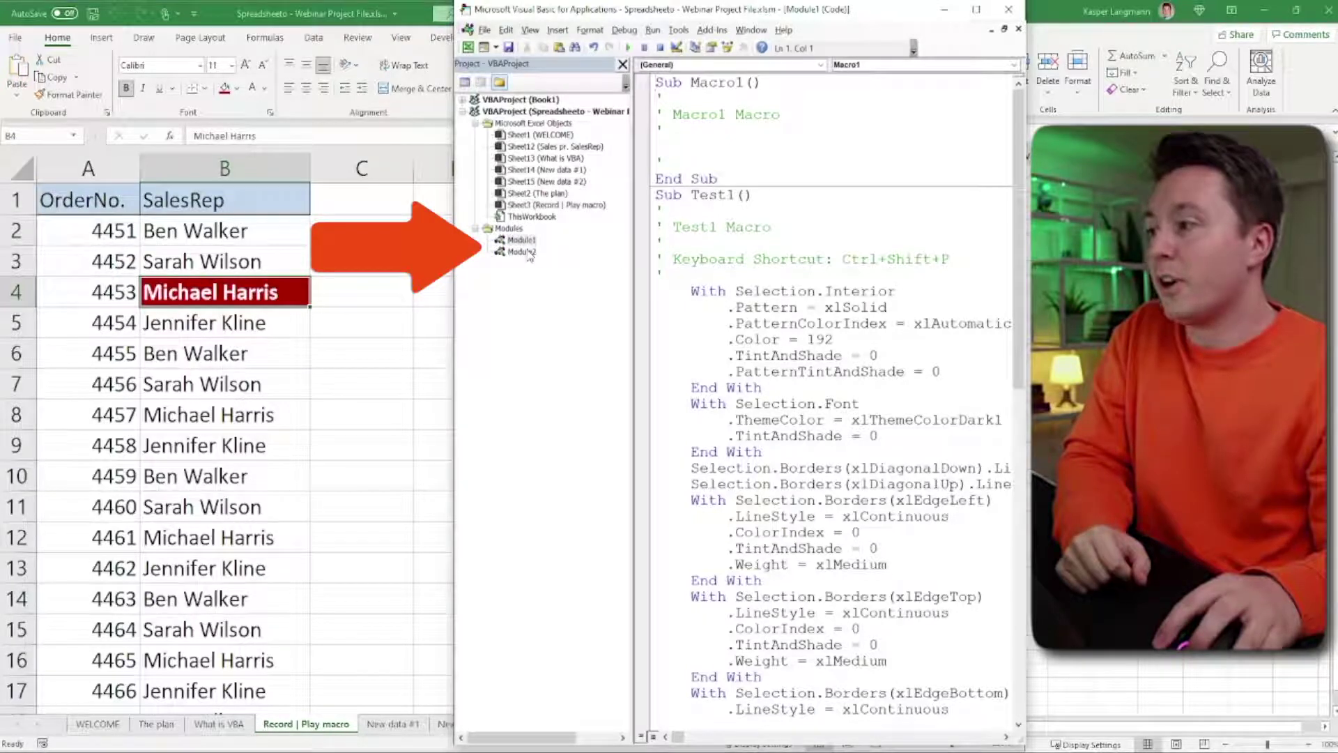
{"action": "double_click", "coordinate": [523, 252]}
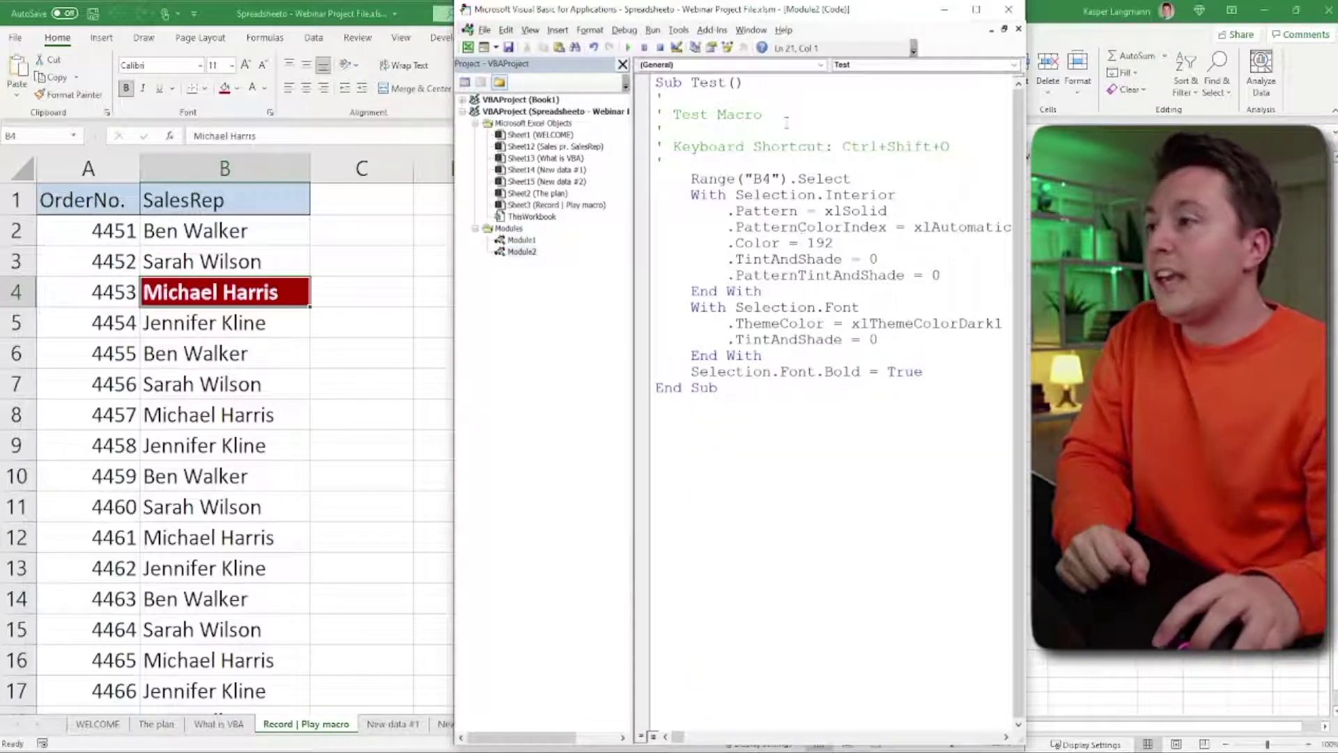
{"action": "left_click", "coordinate": [523, 252]}
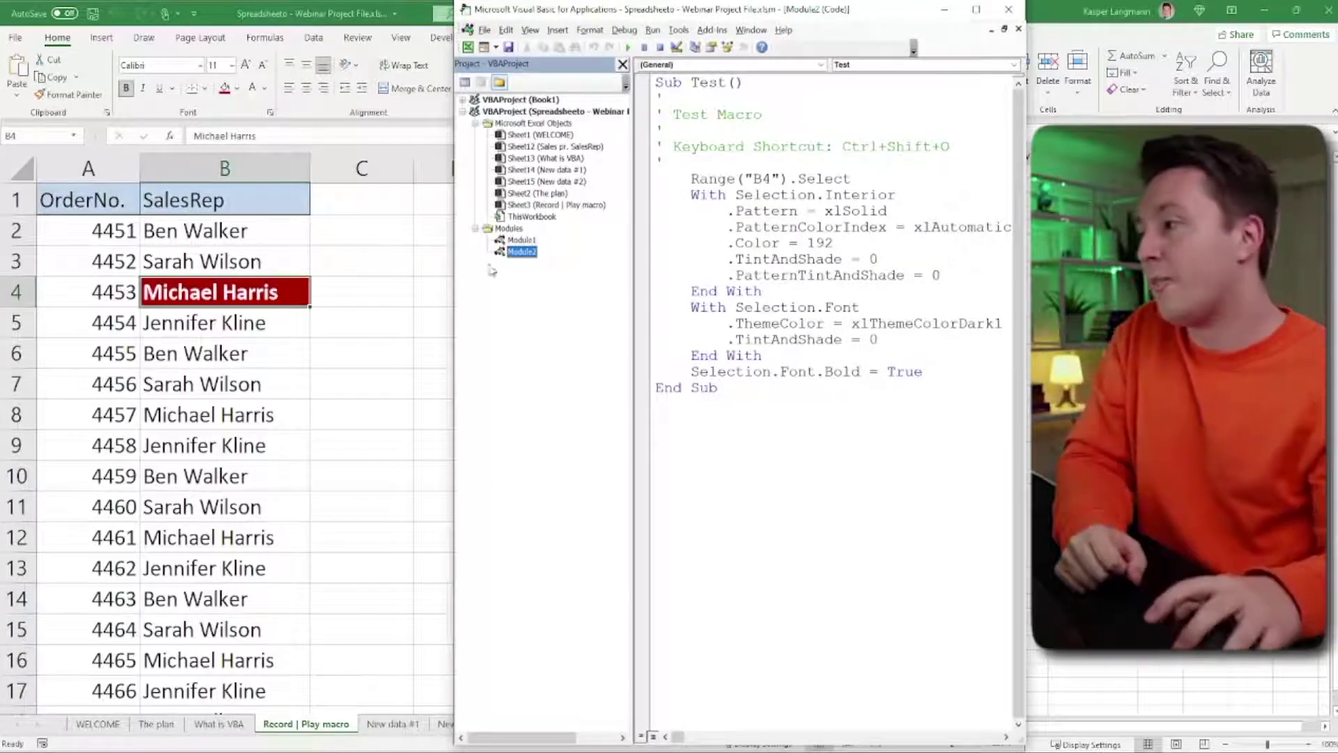
{"action": "double_click", "coordinate": [522, 240]}
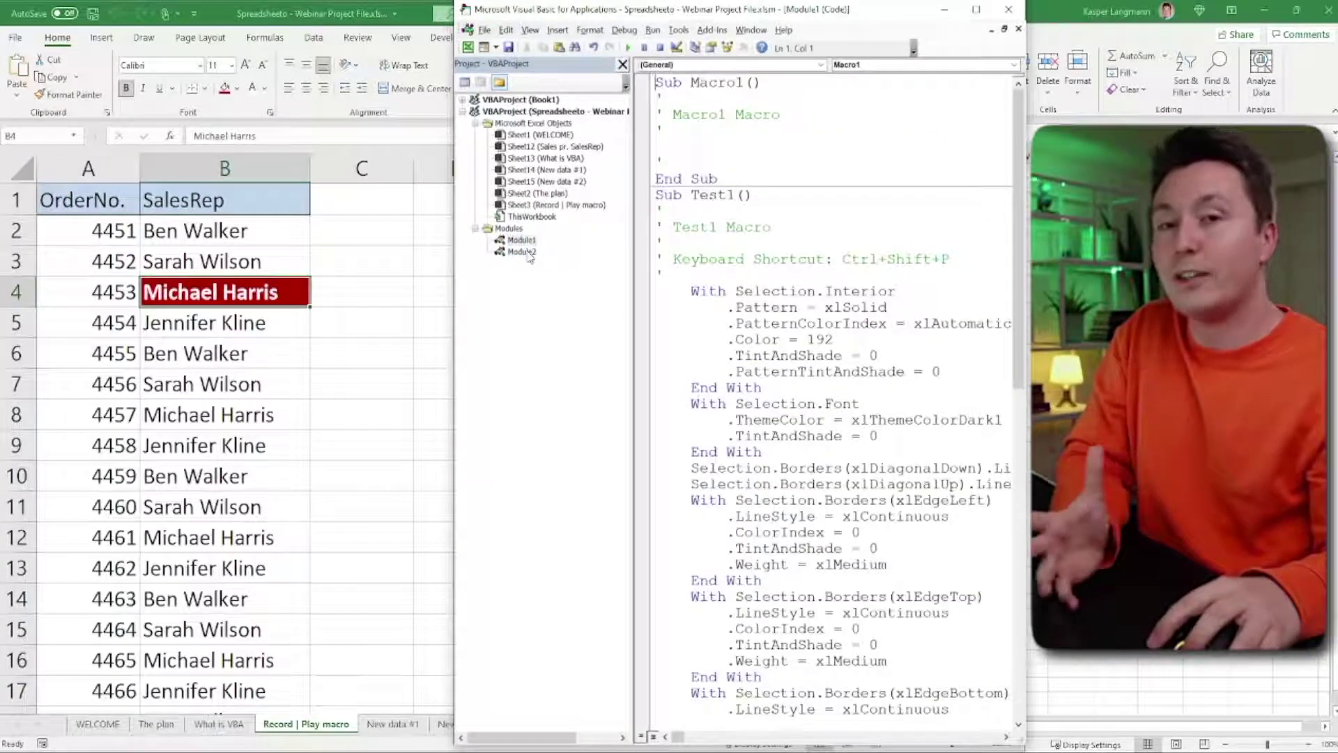
{"action": "double_click", "coordinate": [523, 252]}
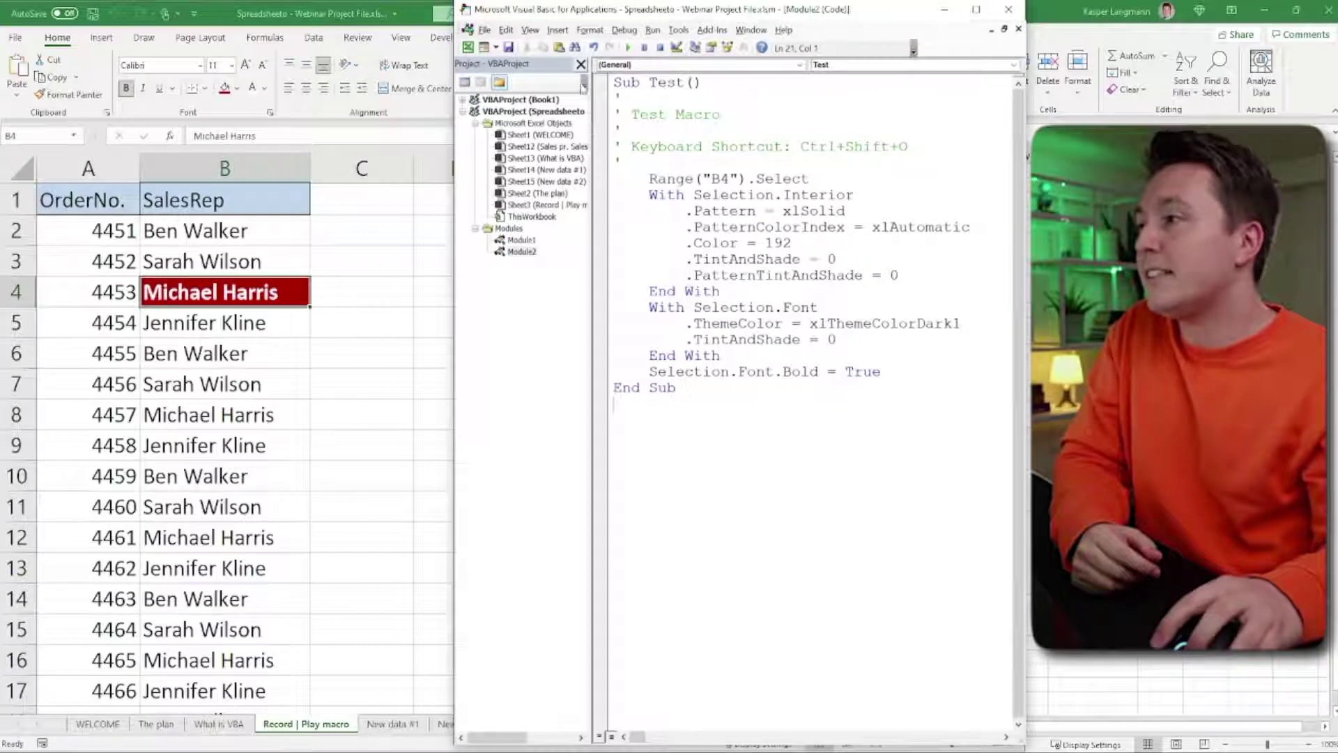
Hide the project list and select the recorded statements, noting the Color 192 fill.
{"action": "left_click_drag", "start_coordinate": [631, 124], "coordinate": [456, 124]}
{"action": "left_click", "coordinate": [794, 243]}
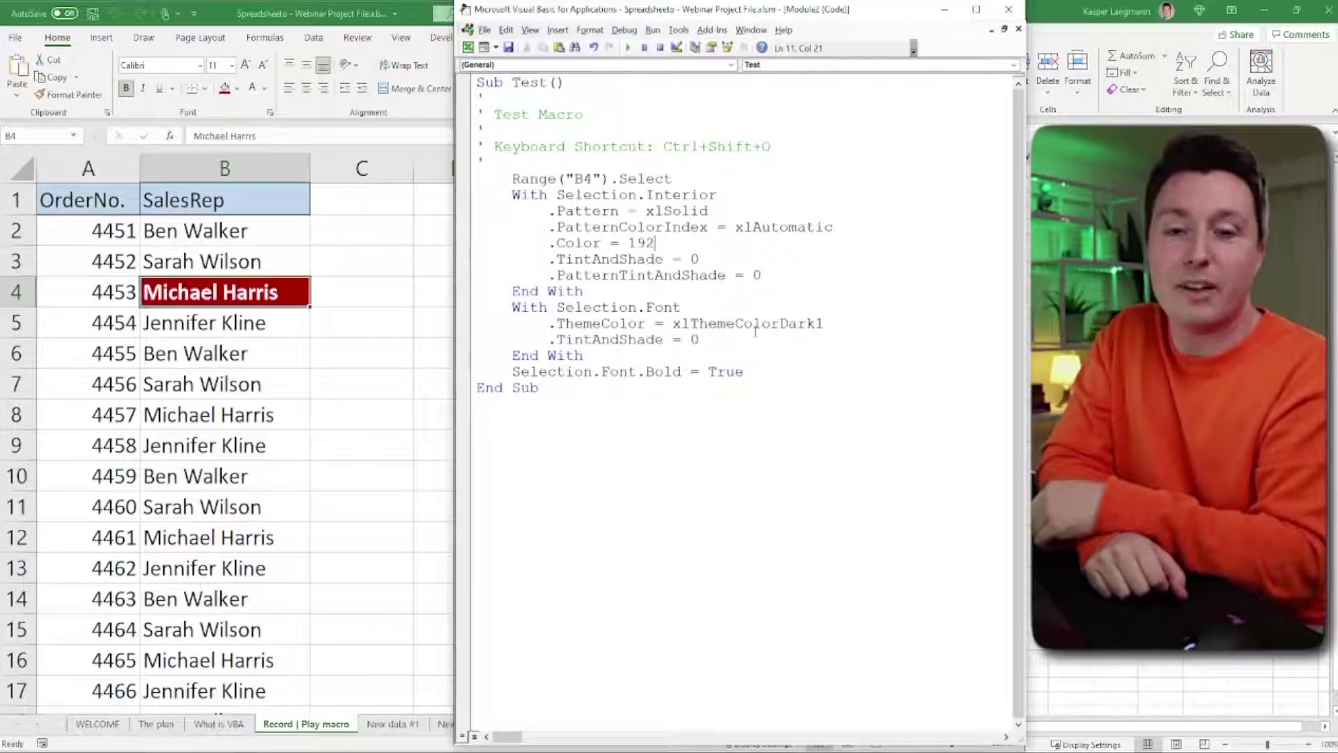
{"action": "left_click_drag", "start_coordinate": [749, 372], "coordinate": [488, 163]}
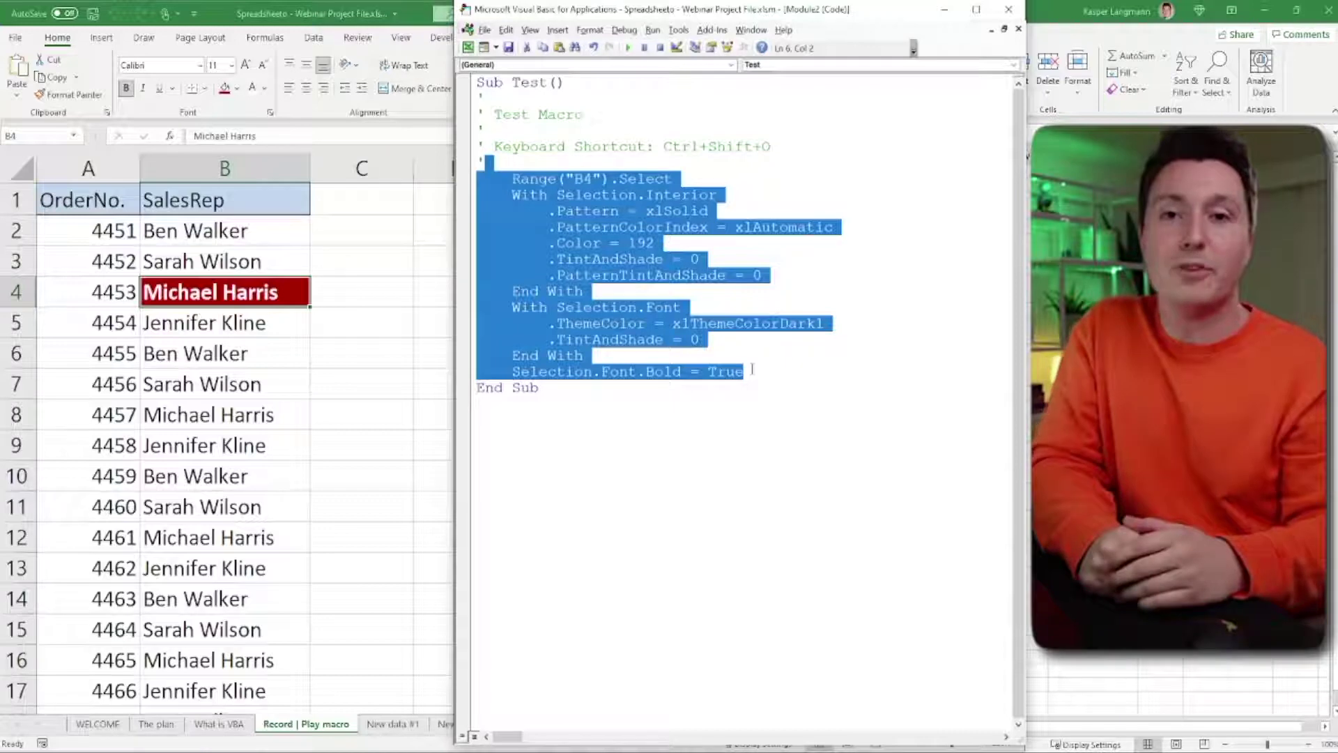
Rerun Test with F5 (only B4 changes), pick B6, and highlight the hard-coded B4 address.
{"action": "left_click_drag", "start_coordinate": [761, 372], "coordinate": [463, 173]}
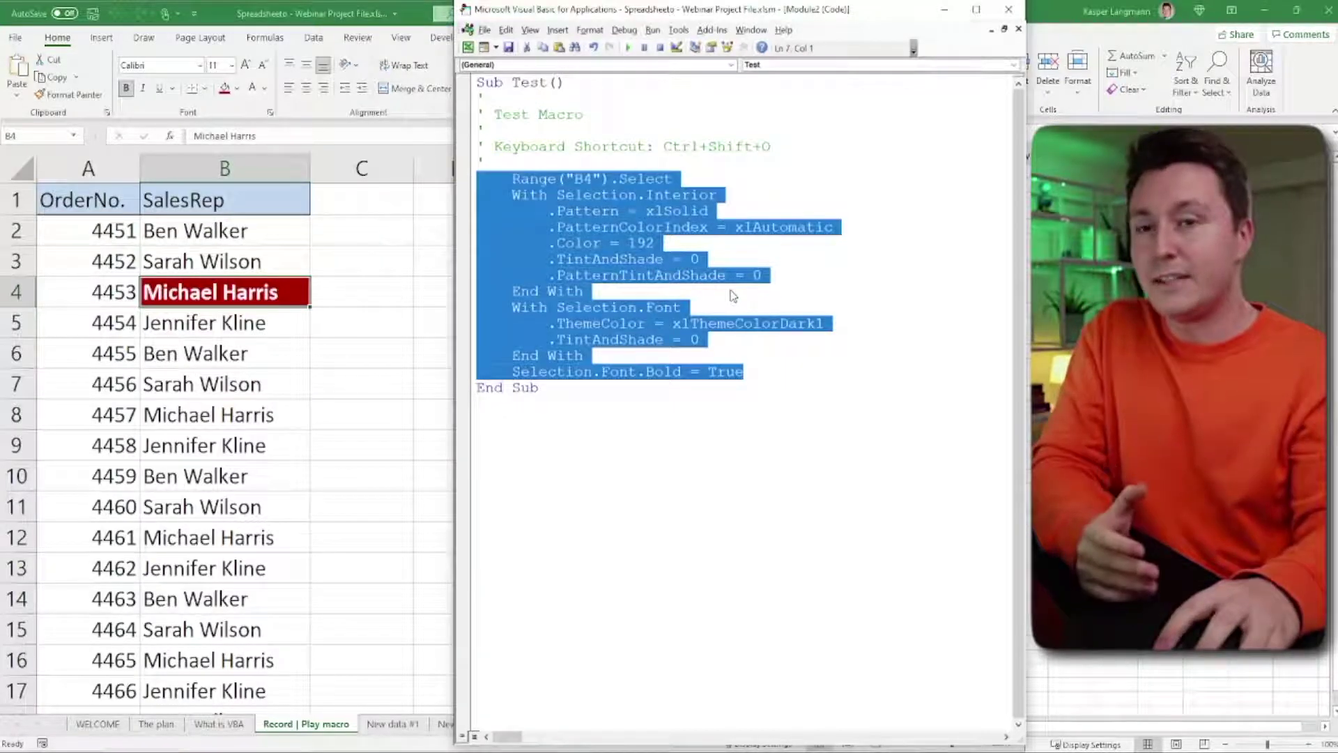
{"action": "left_click", "coordinate": [683, 282]}
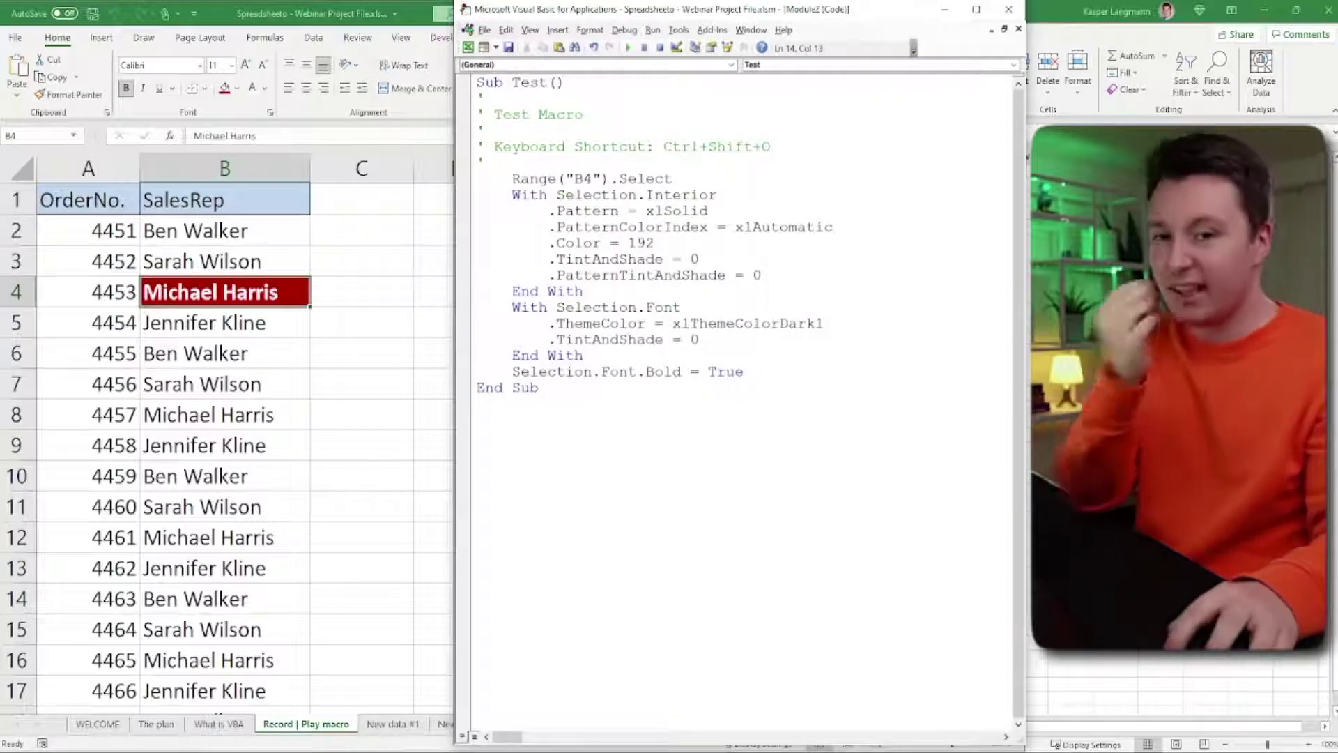
{"action": "key", "text": "F5"}
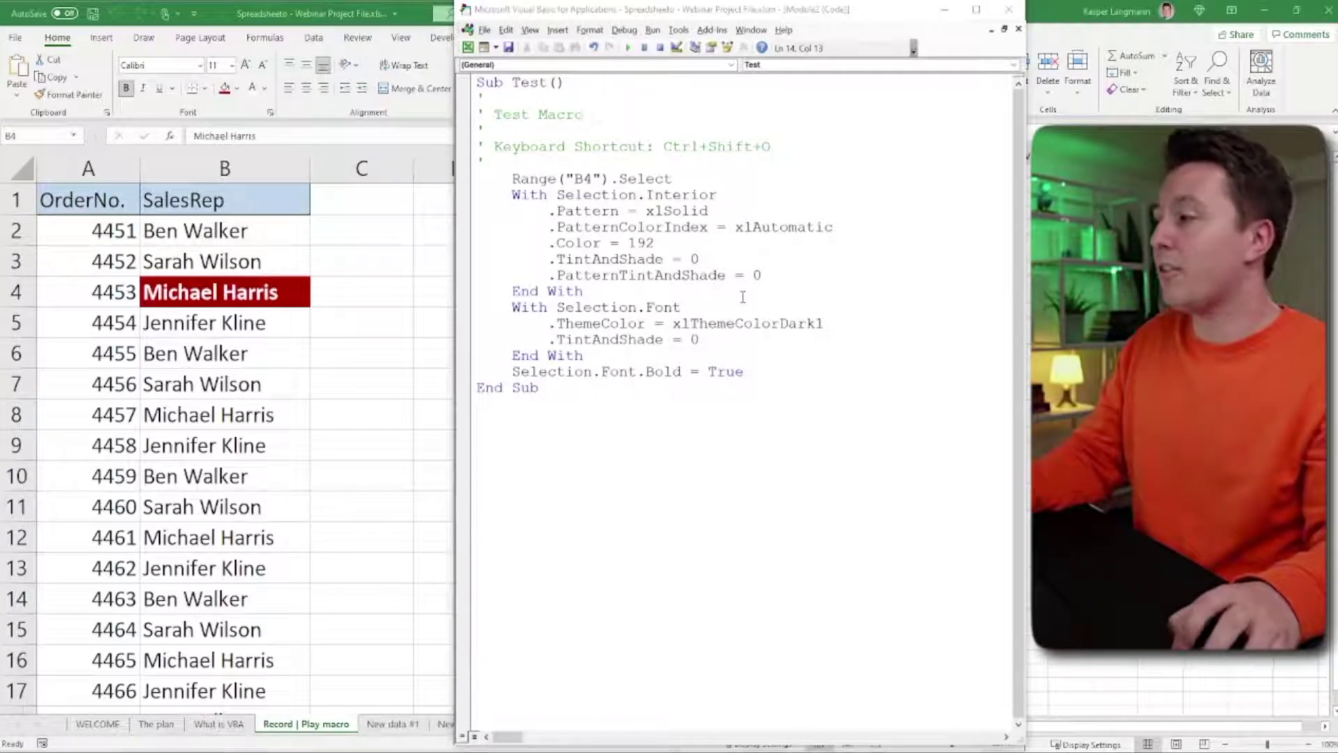
{"action": "left_click", "coordinate": [296, 353]}
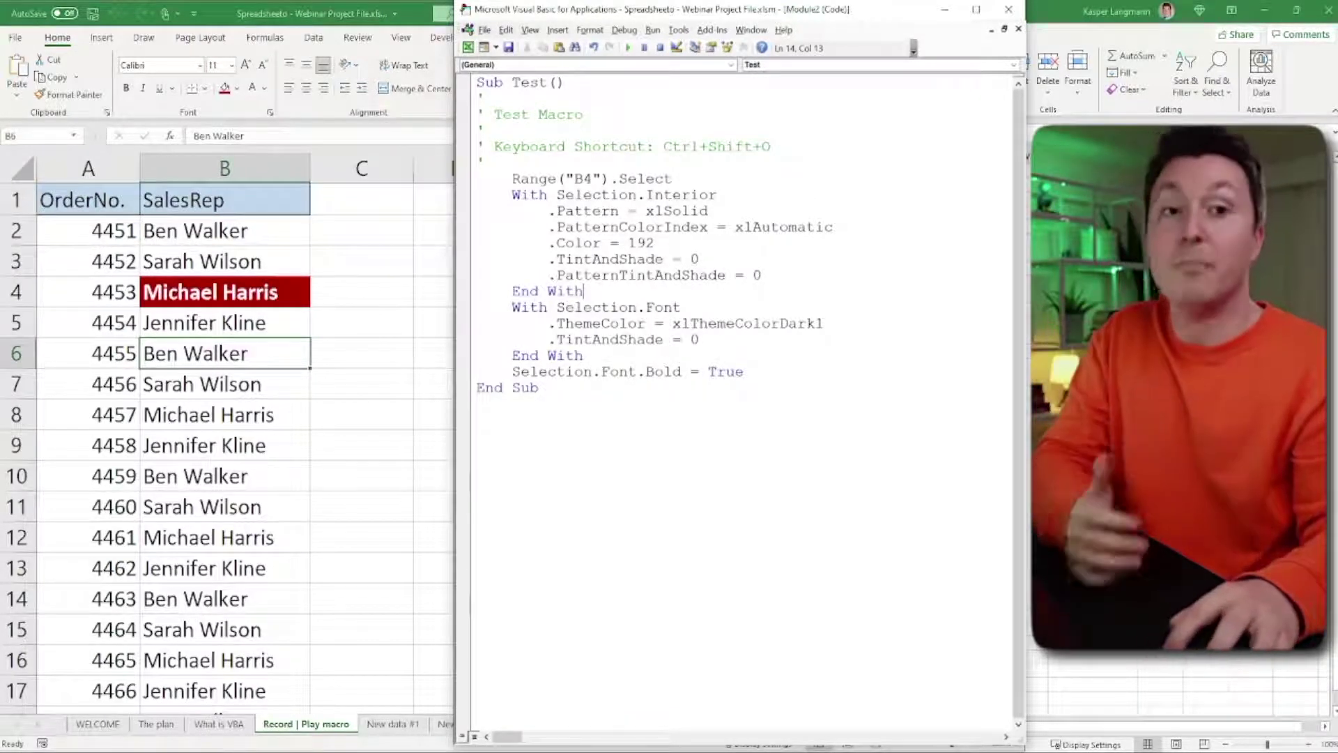
{"action": "left_click_drag", "start_coordinate": [567, 179], "coordinate": [607, 179]}
{"action": "left_click", "coordinate": [603, 179]}
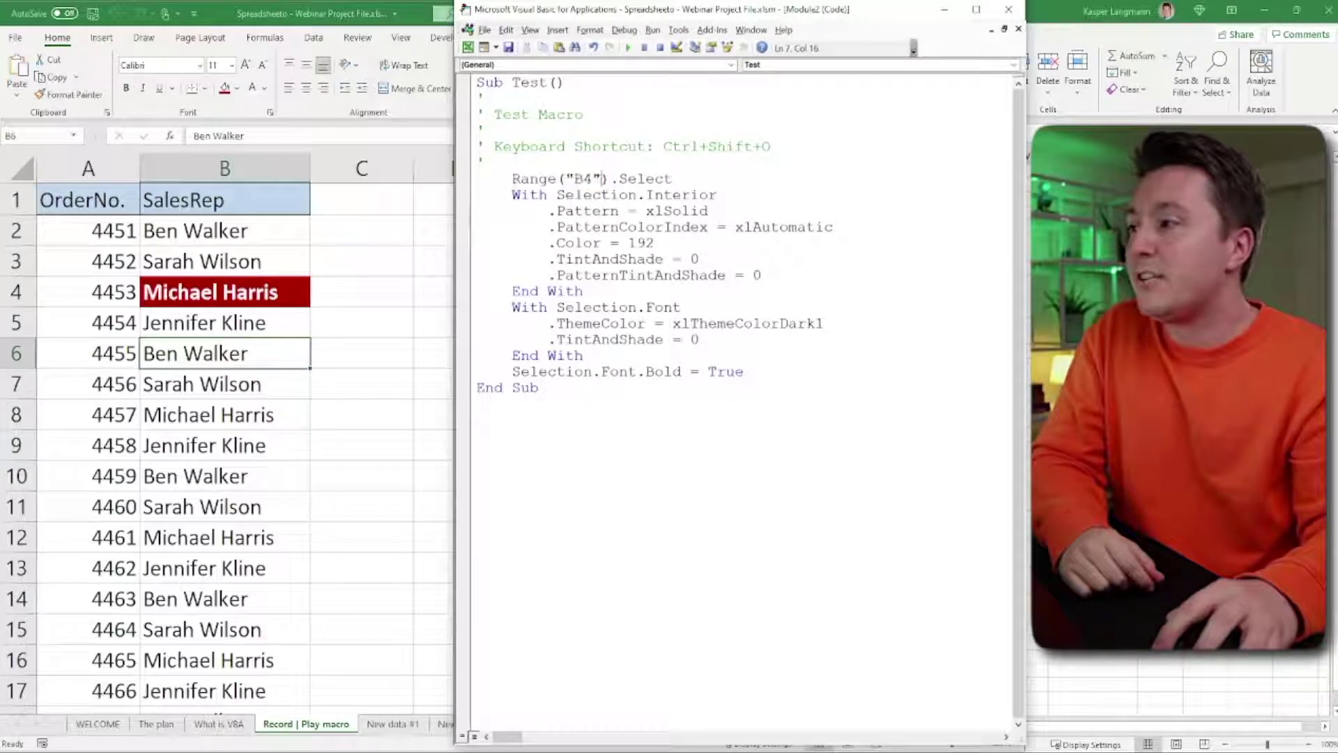
{"action": "left_click_drag", "start_coordinate": [509, 179], "coordinate": [614, 179]}
{"action": "left_click", "coordinate": [653, 179]}
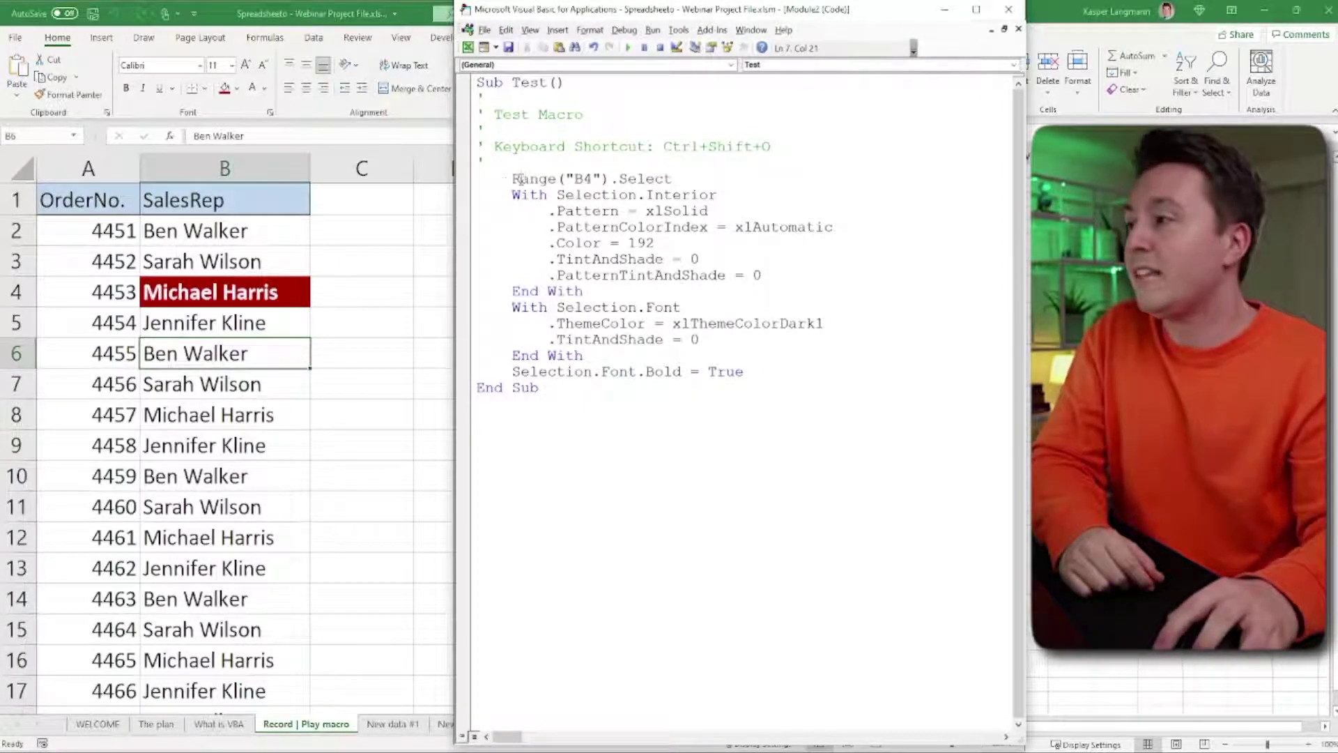
{"action": "double_click", "coordinate": [655, 179]}
{"action": "double_click", "coordinate": [536, 179]}
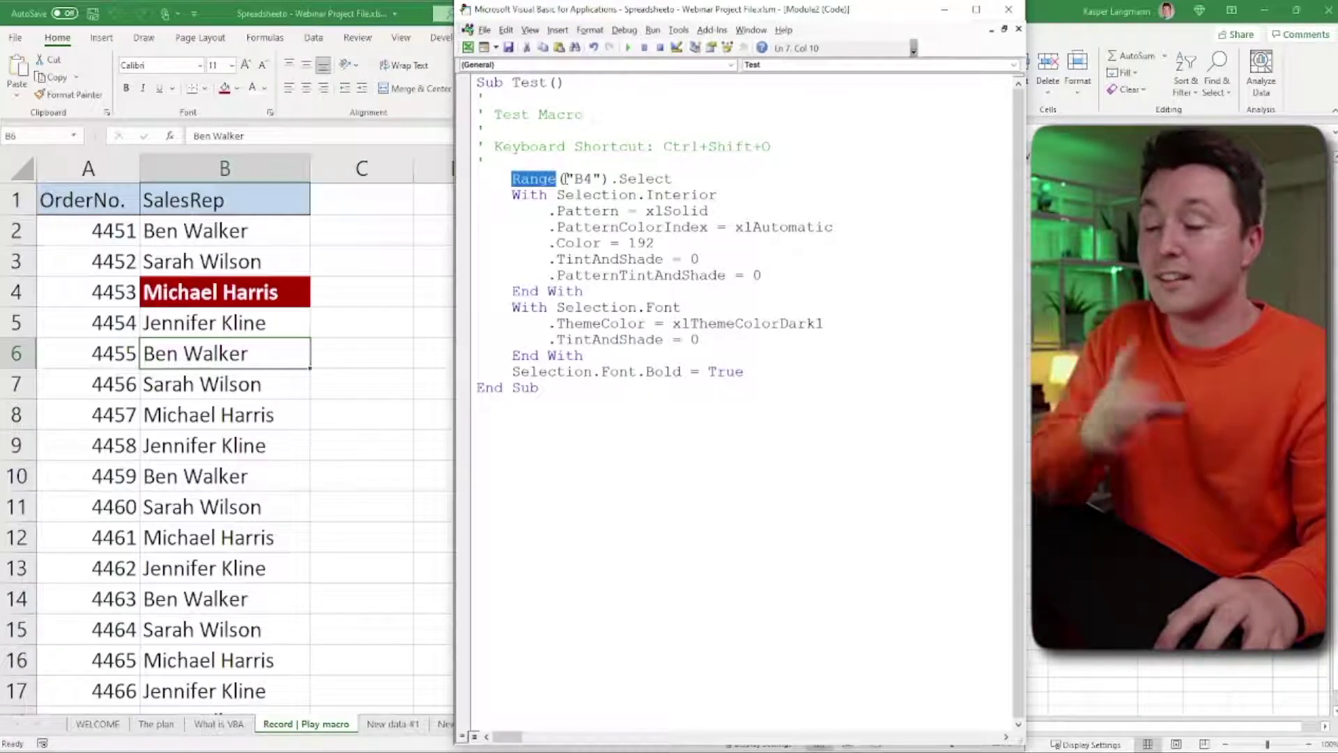
{"action": "left_click_drag", "start_coordinate": [566, 179], "coordinate": [593, 179]}
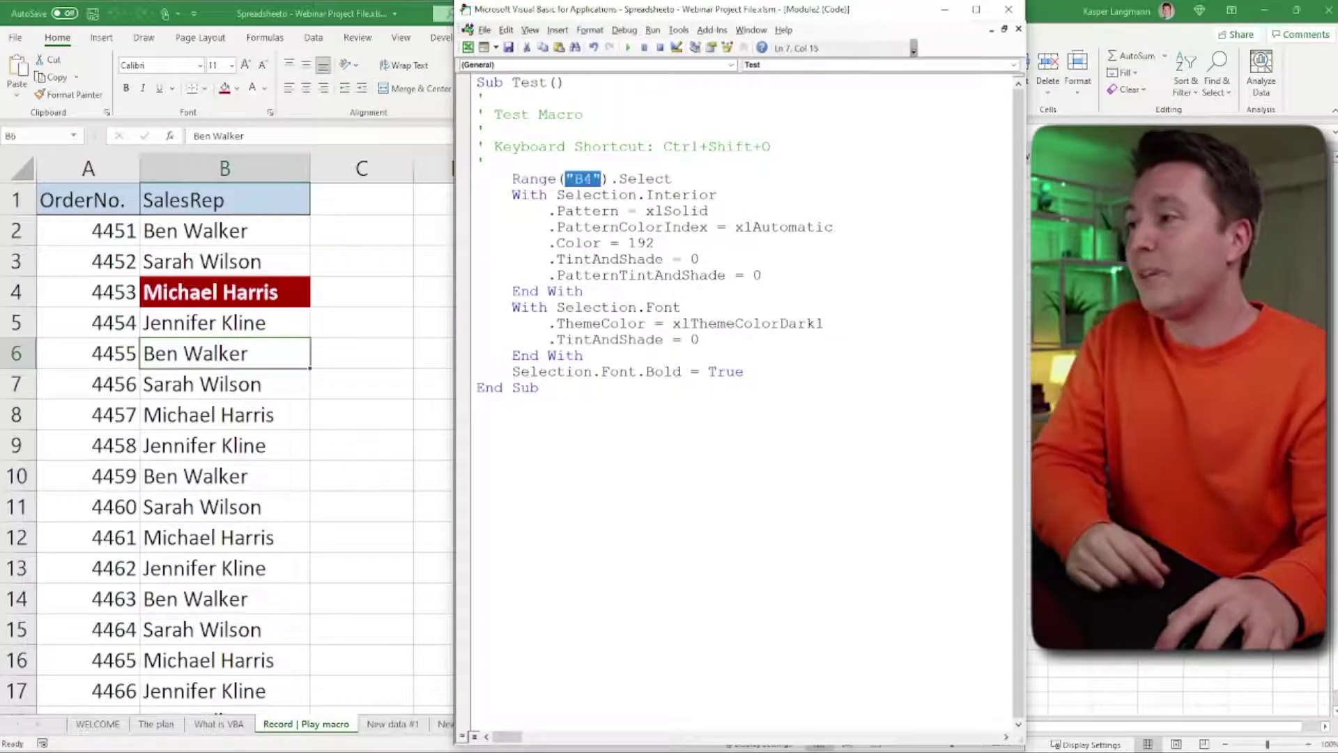
{"action": "left_click", "coordinate": [582, 180]}
{"action": "left_click_drag", "start_coordinate": [611, 179], "coordinate": [672, 179]}
{"action": "left_click_drag", "start_coordinate": [555, 195], "coordinate": [636, 195]}
{"action": "double_click", "coordinate": [671, 196]}
{"action": "left_click", "coordinate": [566, 211]}
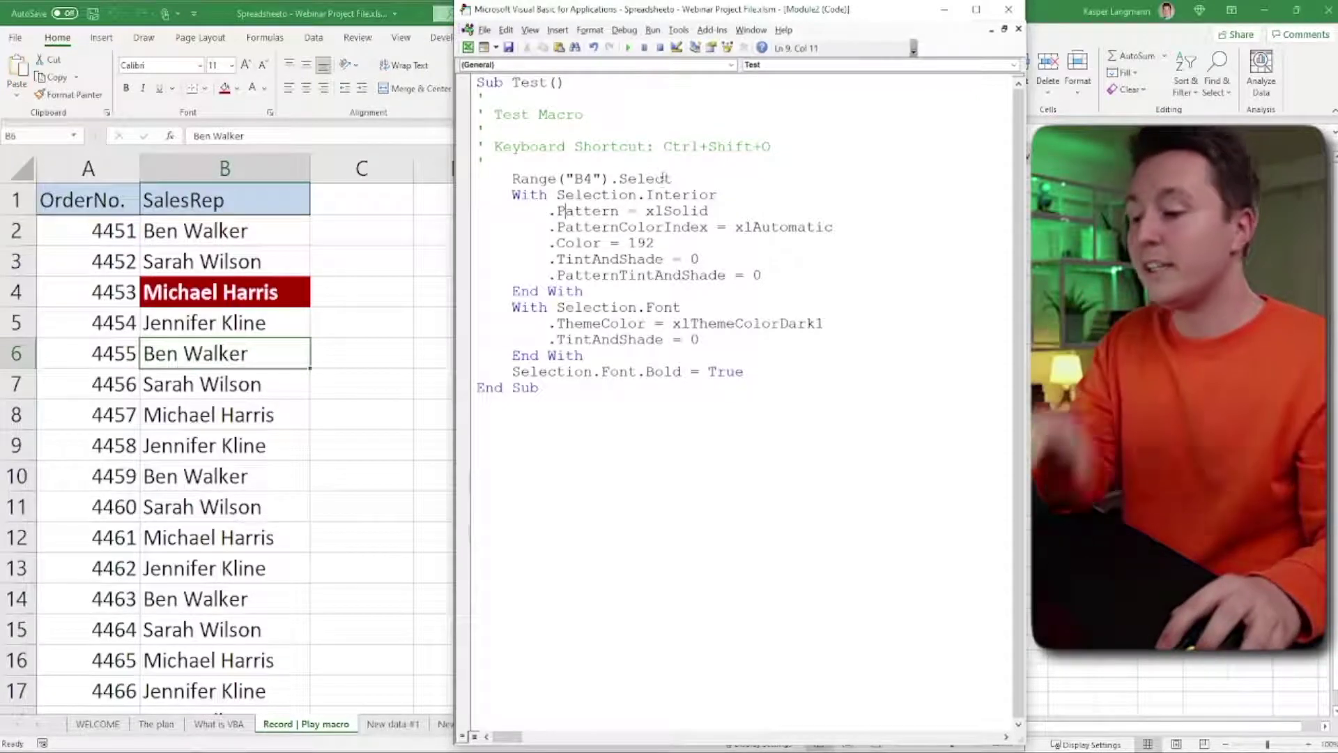
{"action": "left_click_drag", "start_coordinate": [691, 180], "coordinate": [519, 180]}
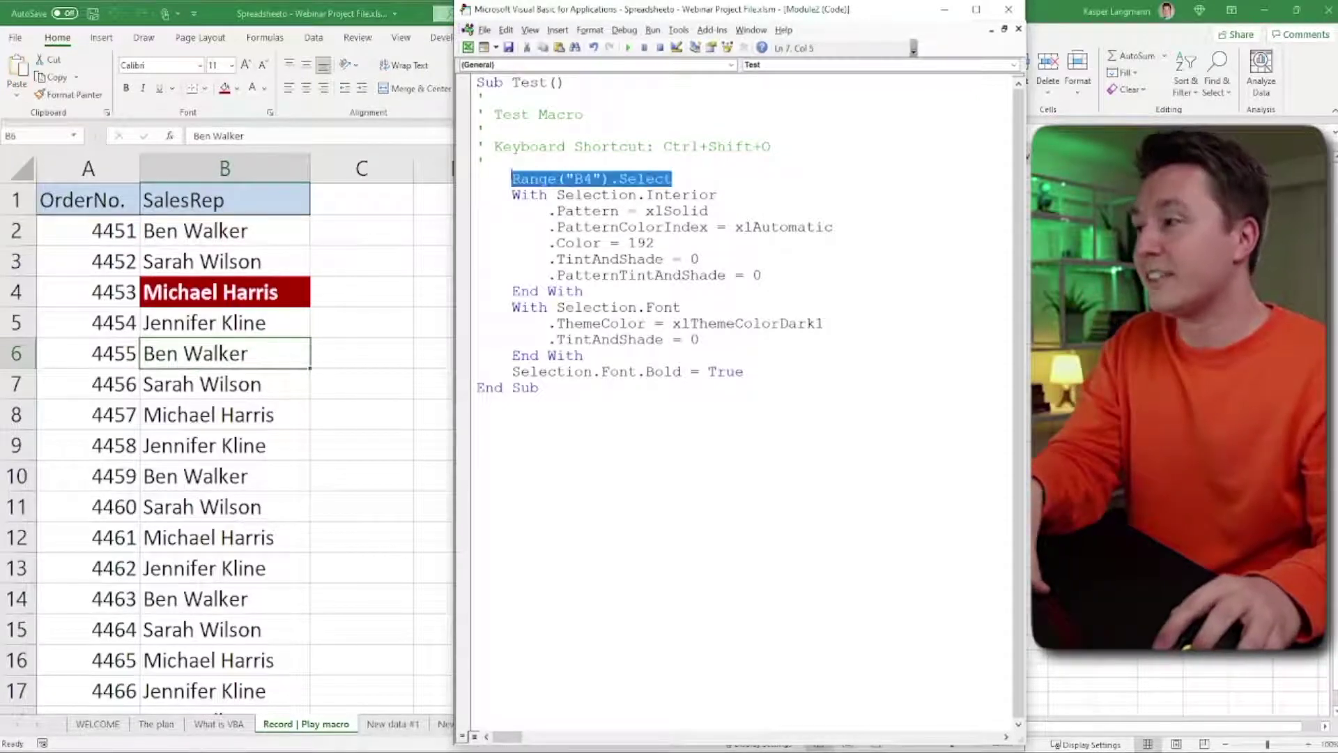
Delete the Range("B4").Select line and run the macro so B6 gets red fill, bold white text.
{"action": "key", "text": "Delete"}
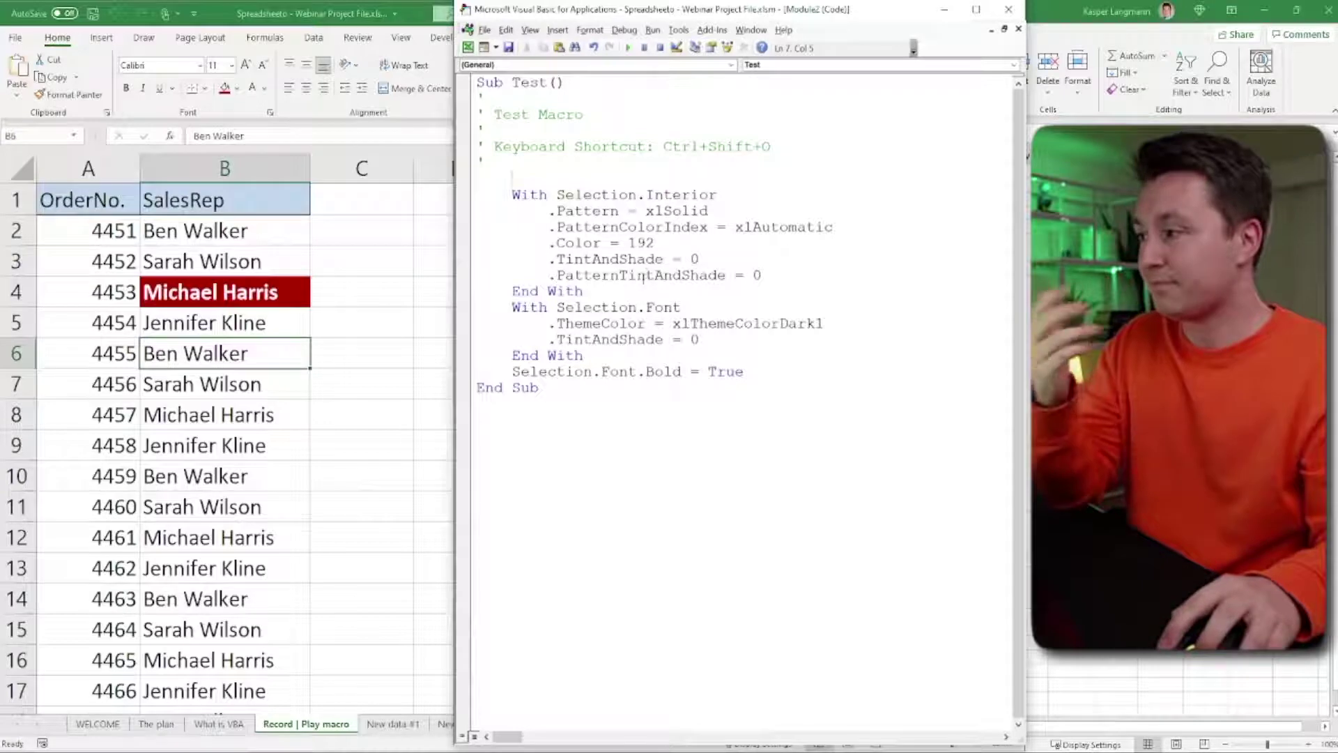
{"action": "left_click_drag", "start_coordinate": [704, 259], "coordinate": [658, 275]}
{"action": "left_click", "coordinate": [631, 242]}
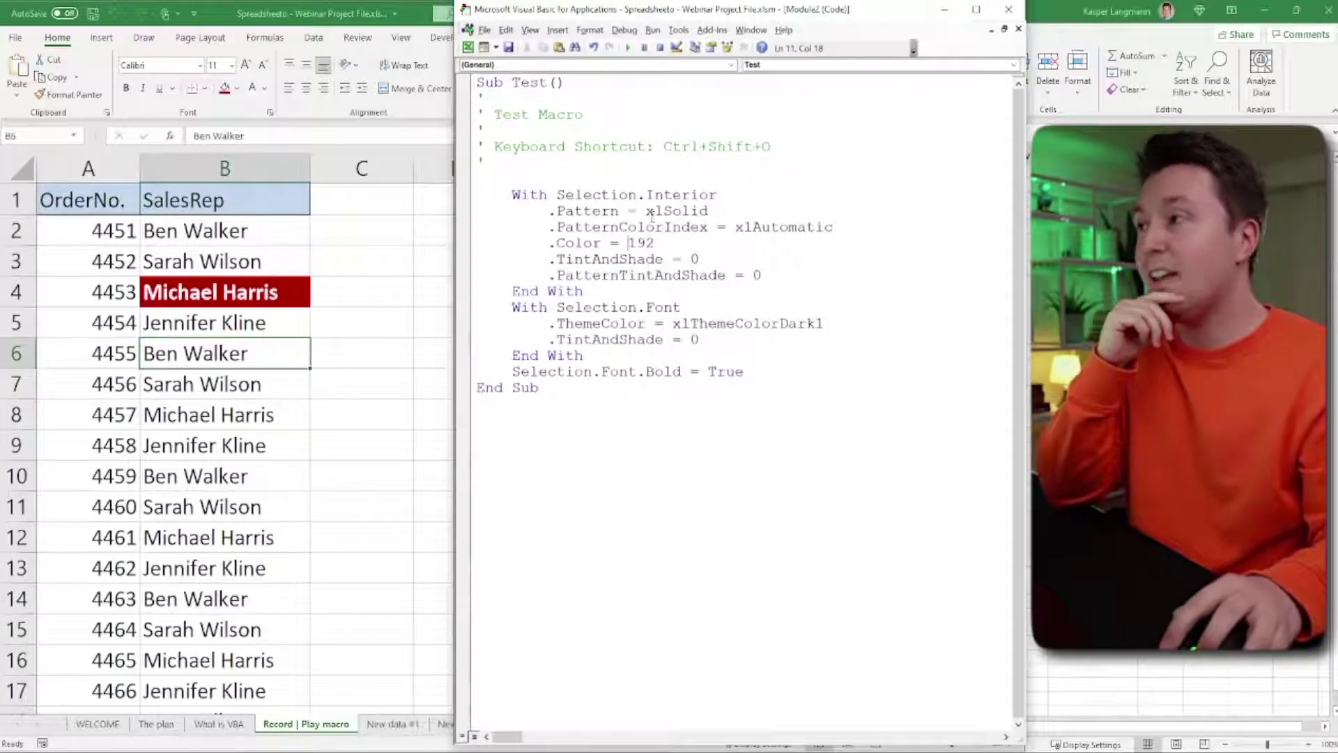
{"action": "left_click", "coordinate": [628, 48]}
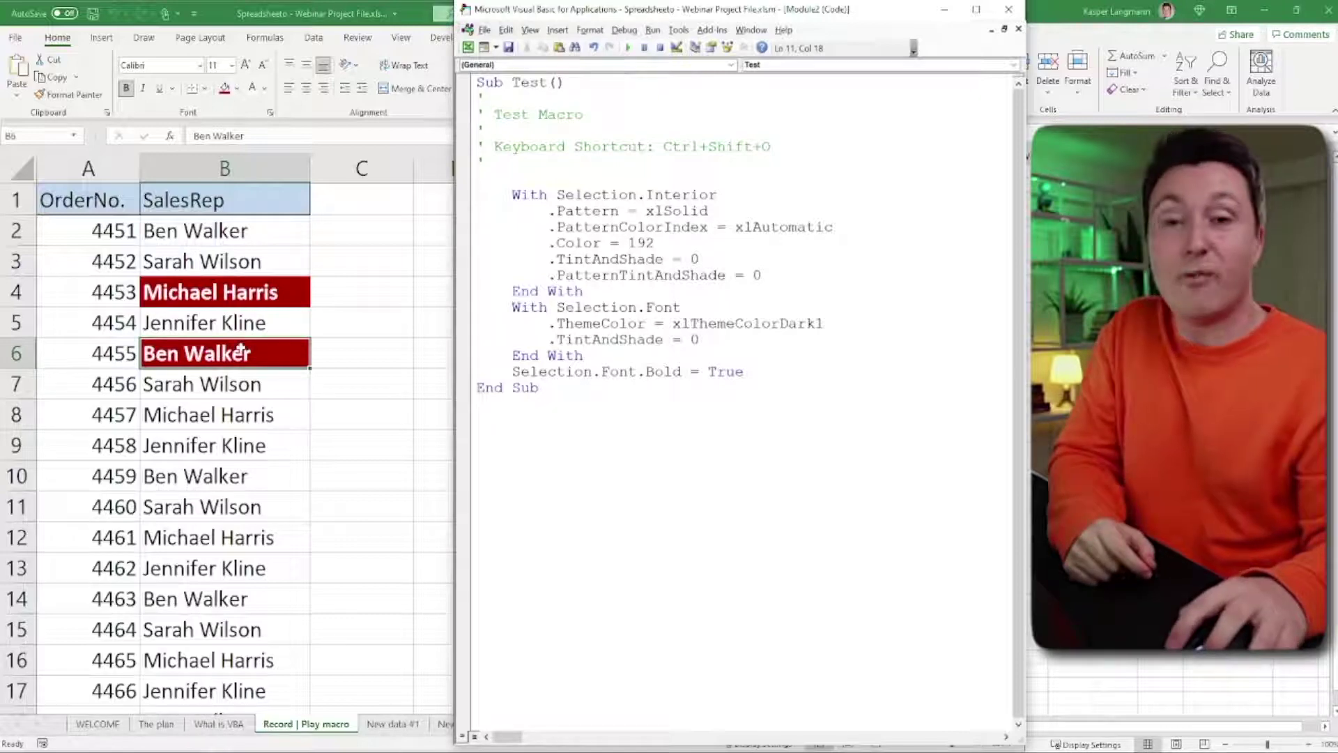
{"action": "left_click", "coordinate": [270, 466]}
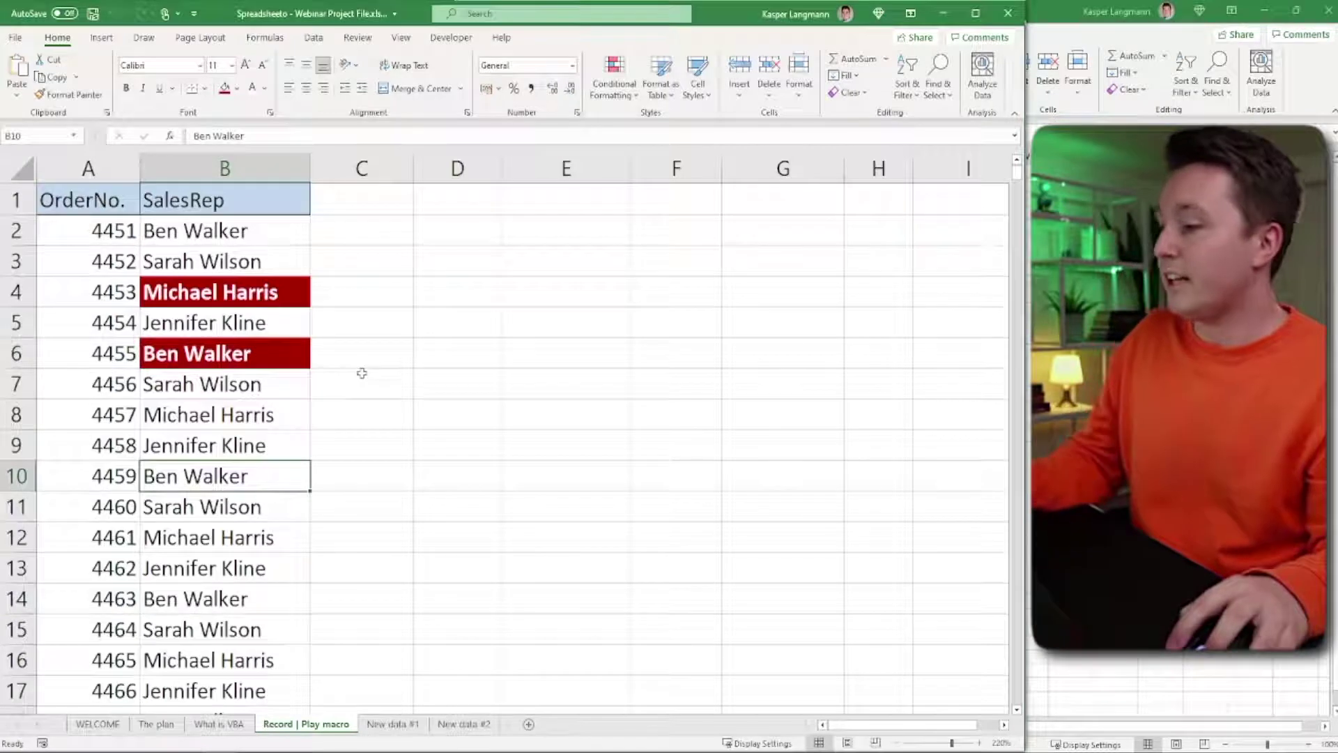
Run the edited macro from the VBA editor to format B10.
{"action": "key", "text": "alt+F11"}
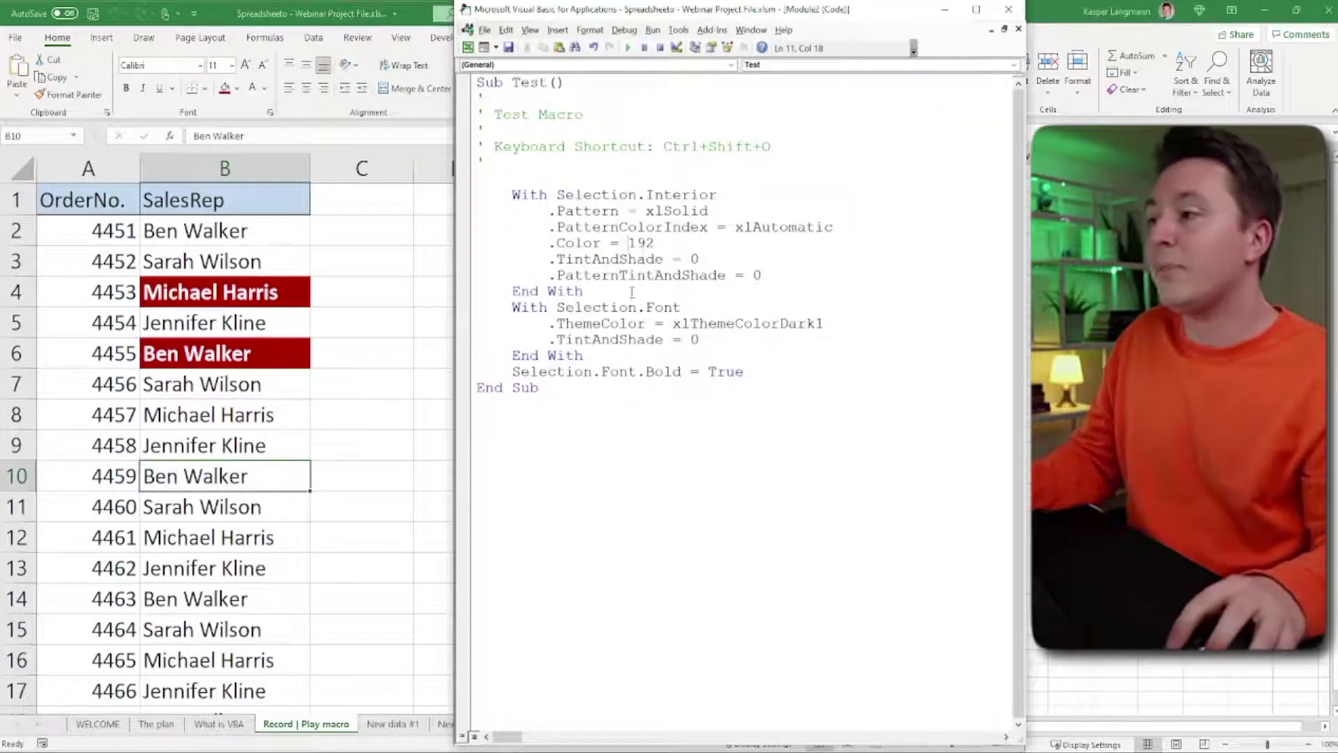
{"action": "left_click", "coordinate": [630, 48]}
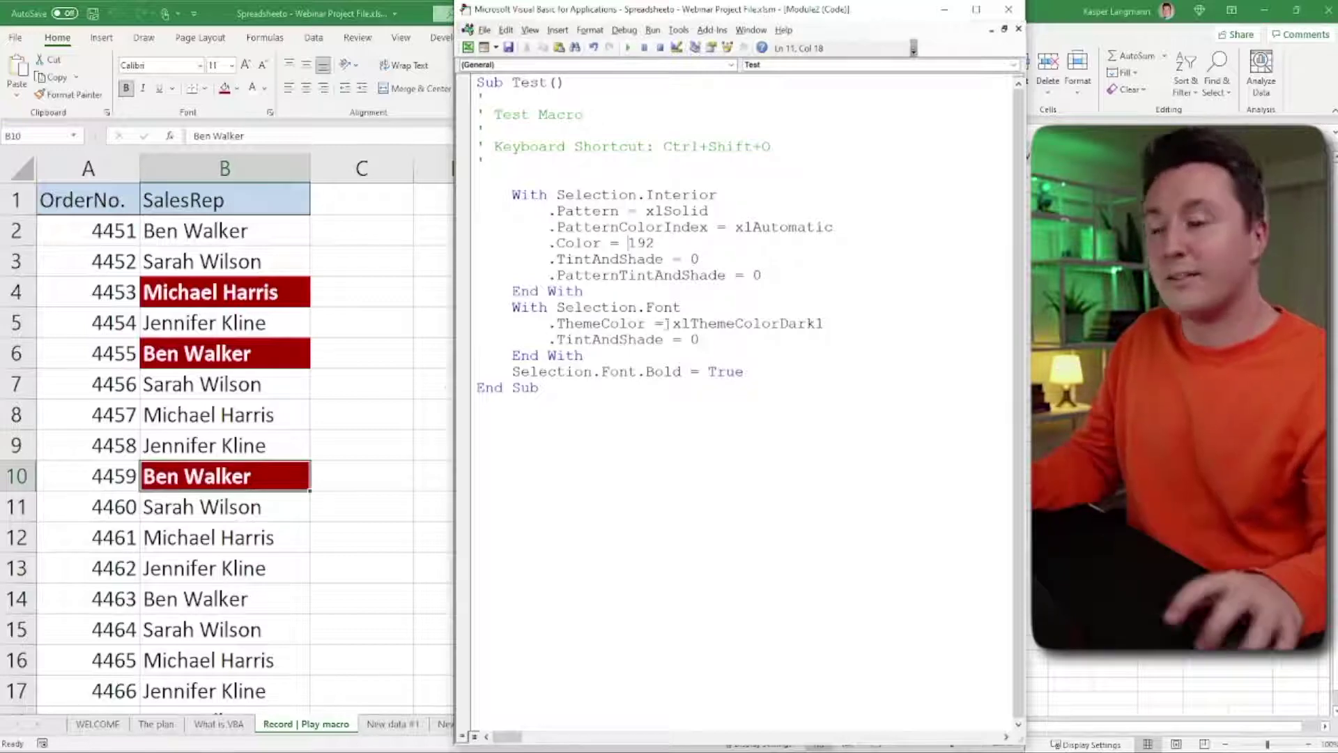
{"action": "left_click", "coordinate": [304, 404]}
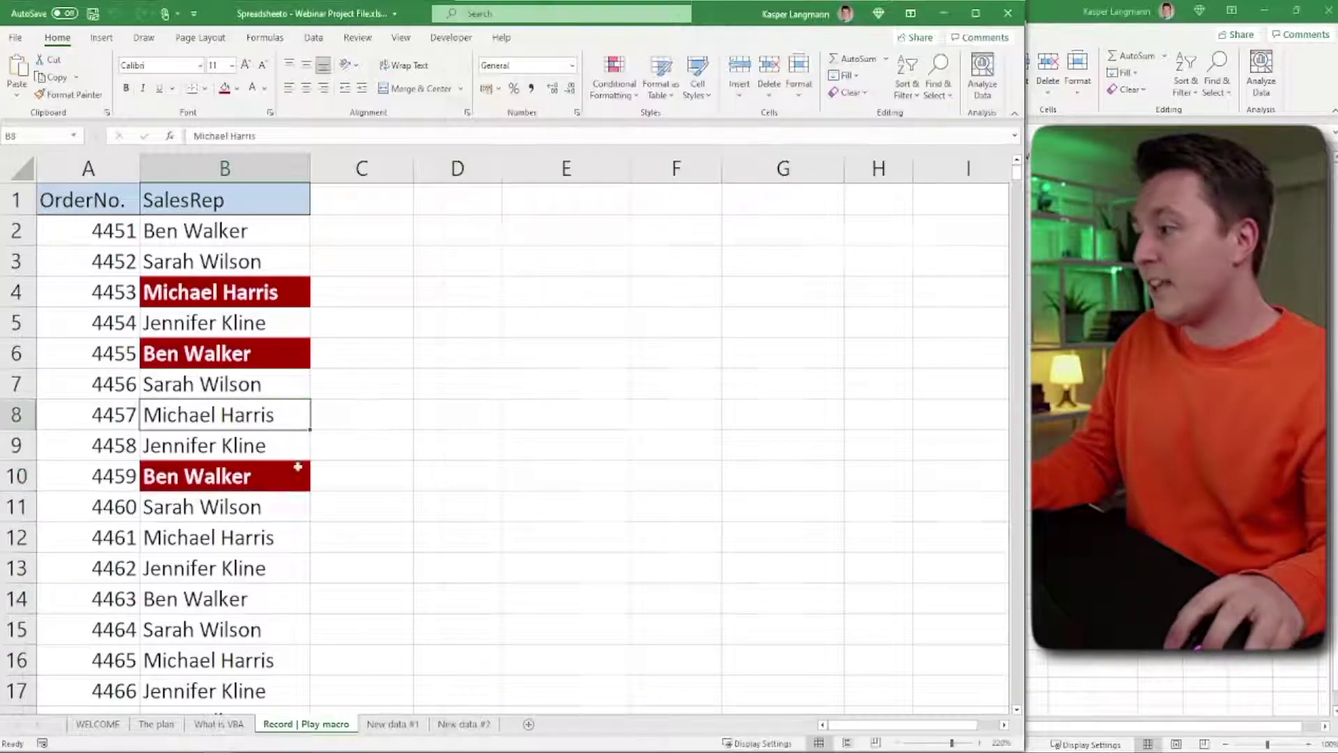
{"action": "left_click", "coordinate": [261, 581]}
{"action": "left_click", "coordinate": [448, 322]}
{"action": "left_click", "coordinate": [428, 253]}
Apply the macro with its Ctrl+Shift shortcut to D5, D8, B12 and A14.
{"action": "left_click", "coordinate": [453, 323]}
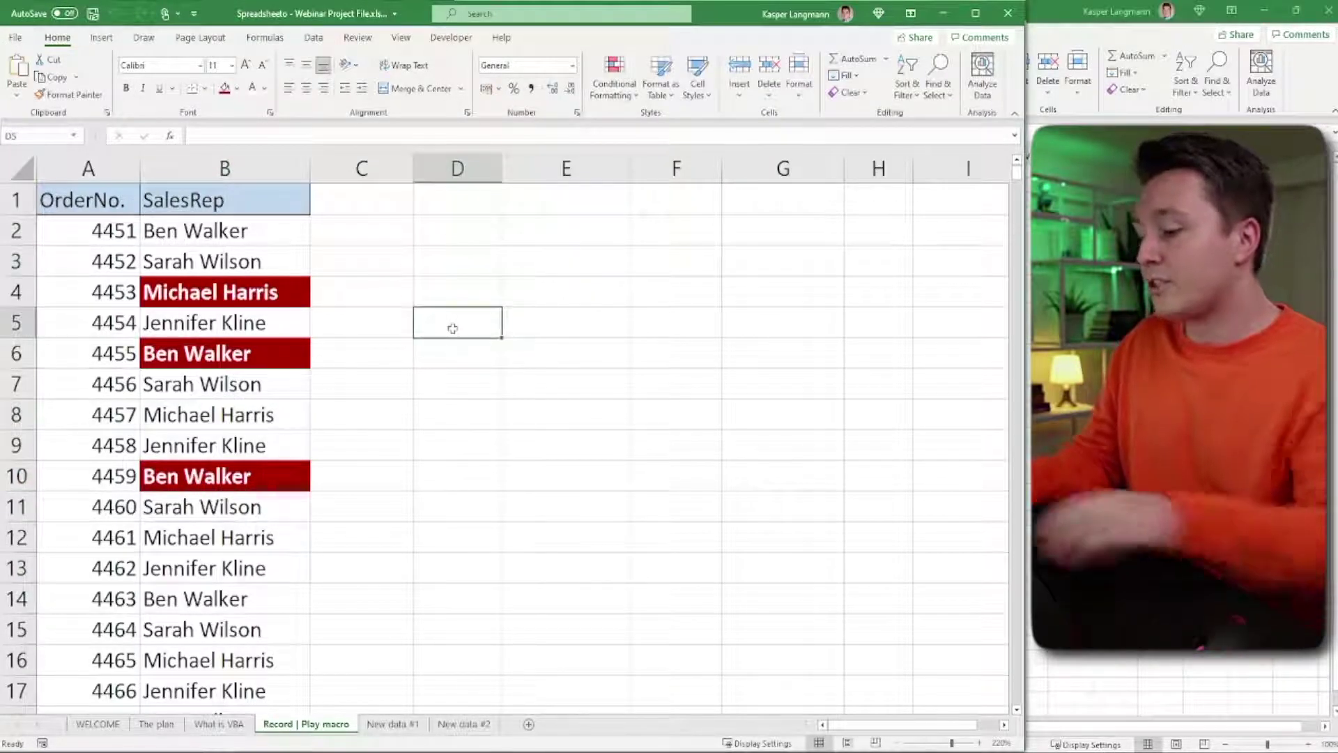
{"action": "key", "text": "ctrl+shift+m"}
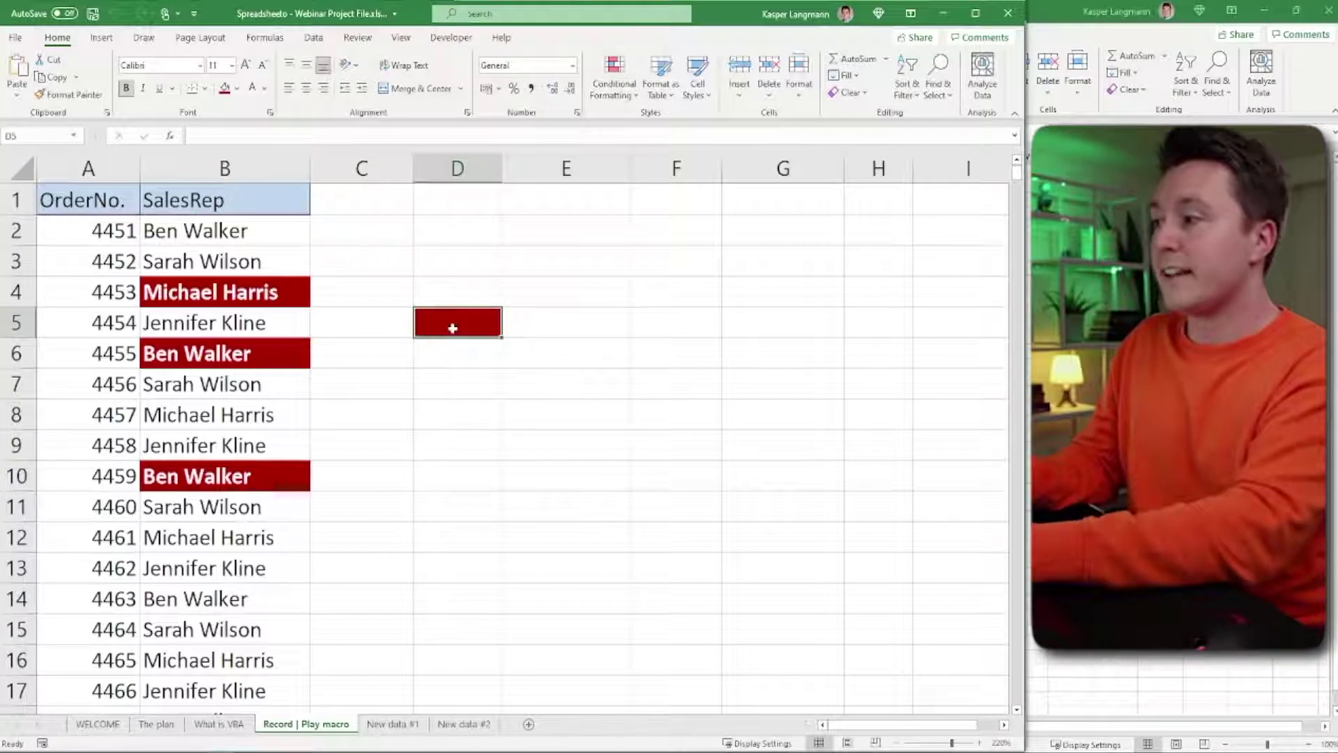
{"action": "left_click", "coordinate": [444, 417]}
{"action": "key", "text": "ctrl+shift+m"}
{"action": "left_click", "coordinate": [276, 551]}
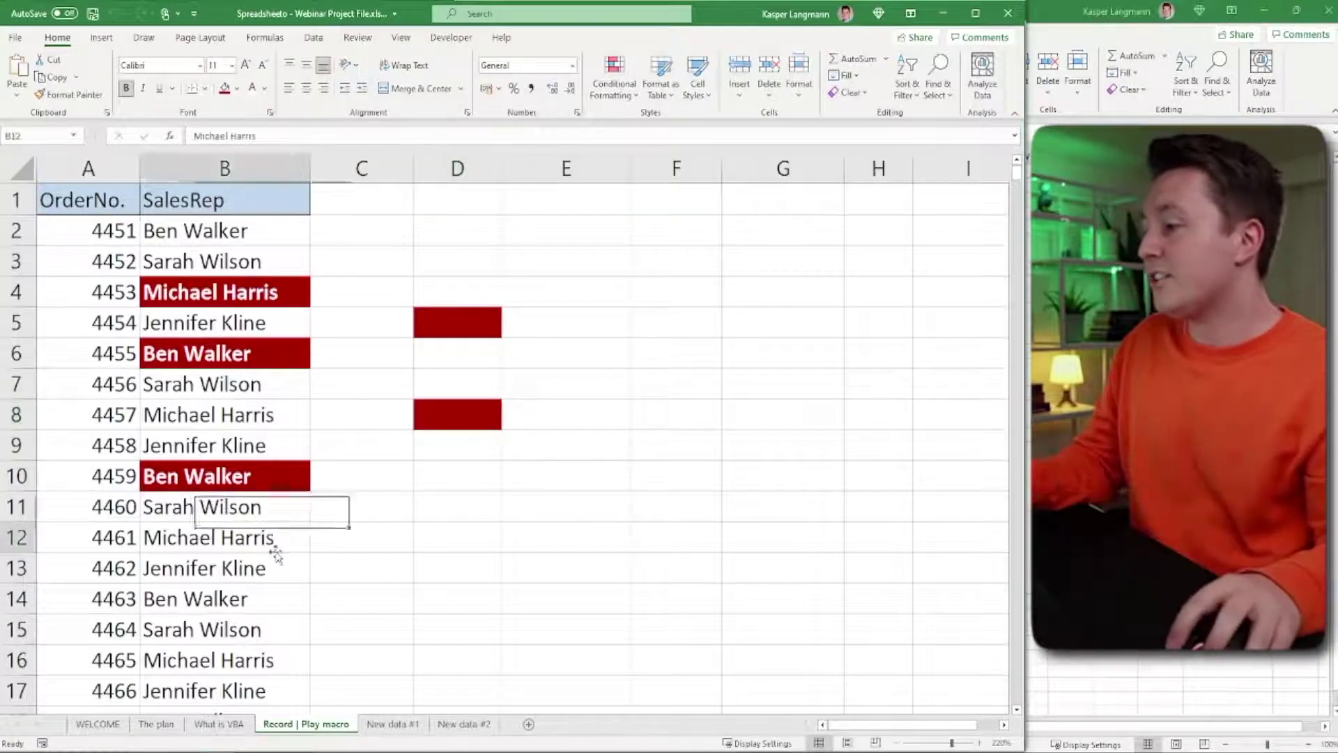
{"action": "key", "text": "ctrl+shift+m"}
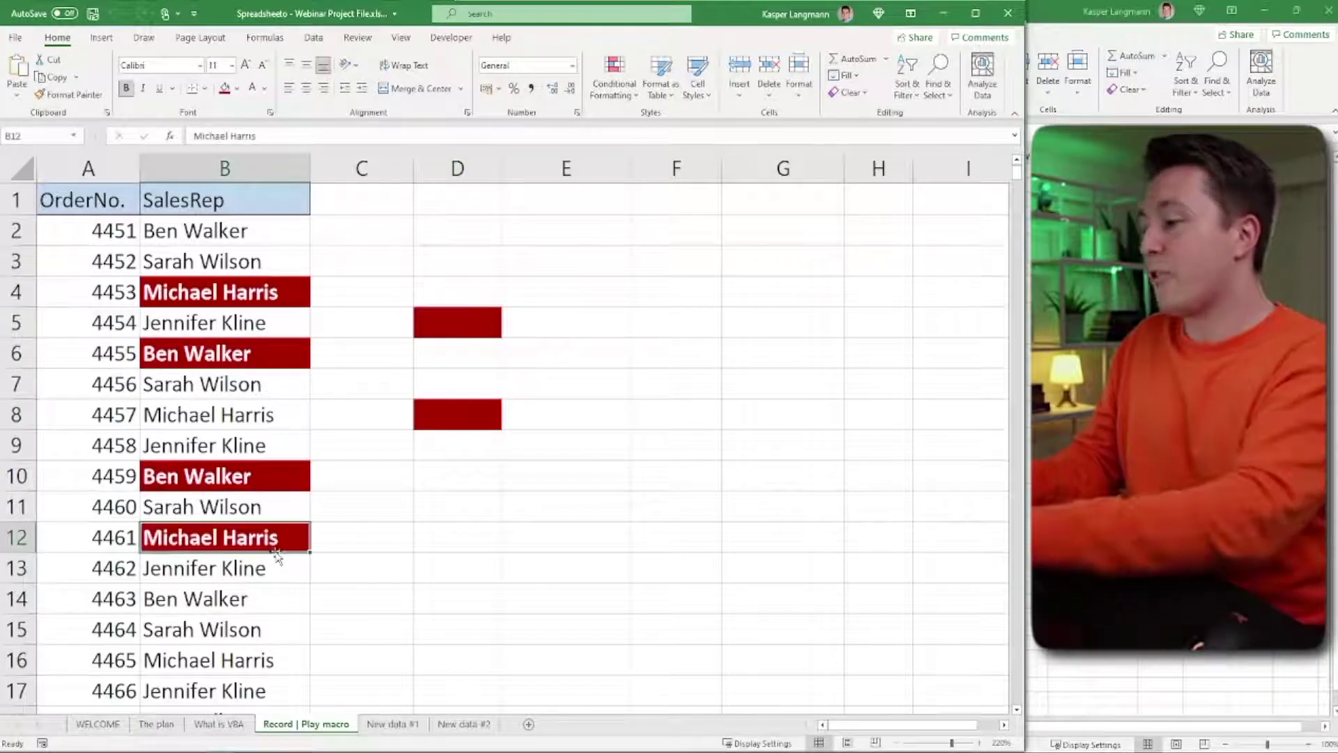
{"action": "left_click", "coordinate": [96, 591]}
{"action": "key", "text": "ctrl+shift+m"}
{"action": "left_click", "coordinate": [207, 345]}
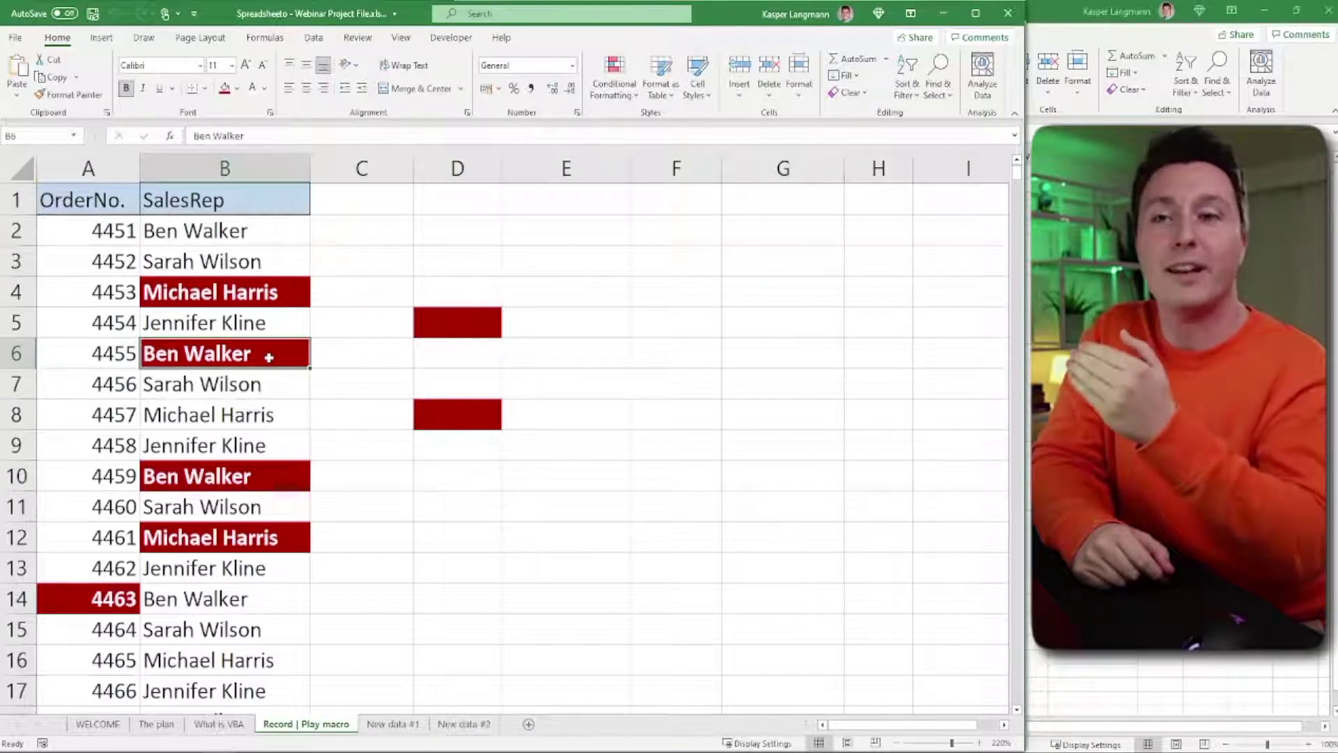
Back in the VBA editor, undo the deletion to restore Range("B4").Select.
{"action": "key", "text": "alt+F11"}
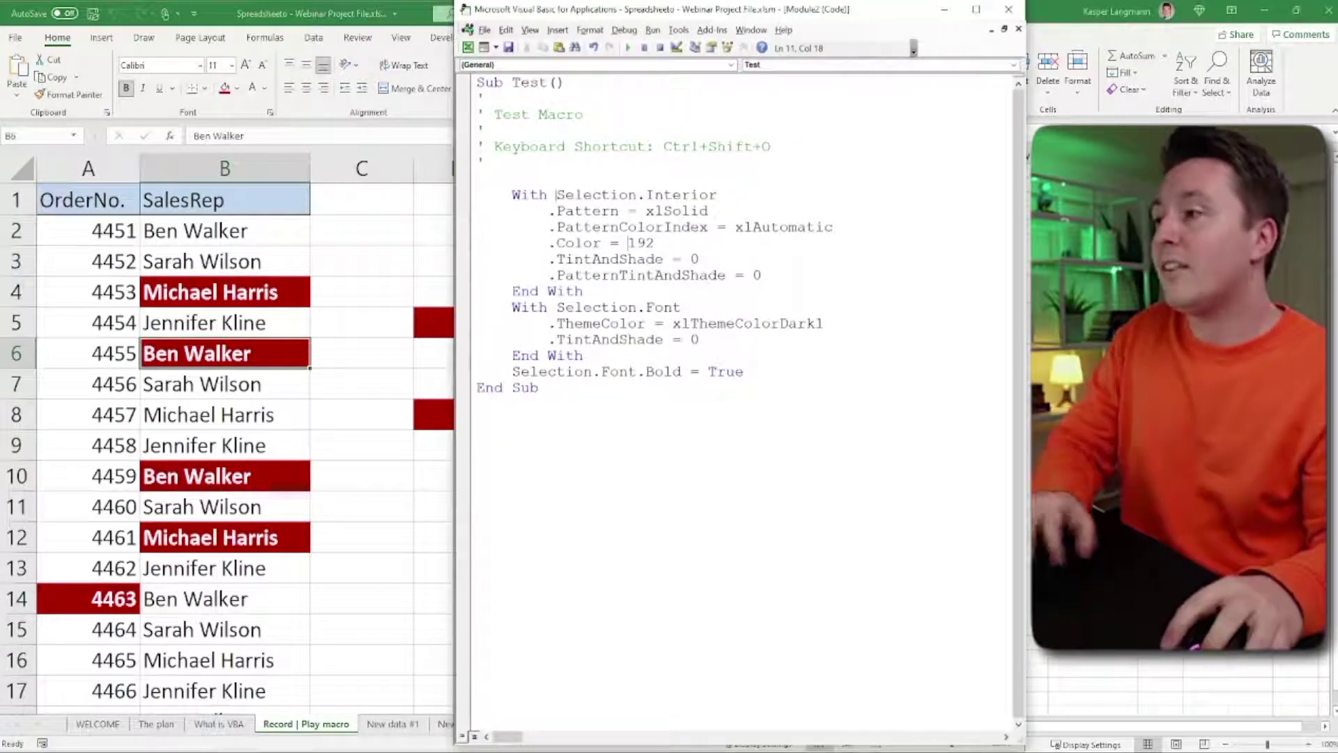
{"action": "key", "text": "ctrl+z"}
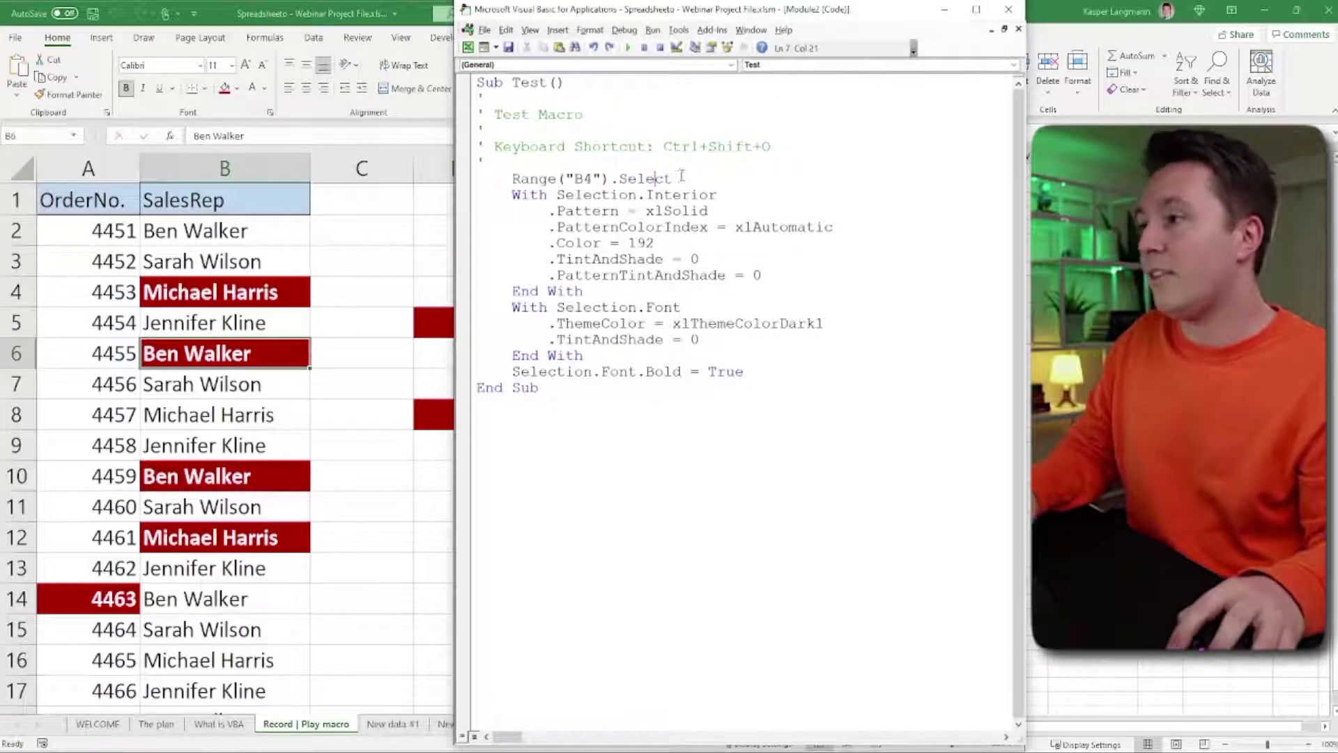
{"action": "key", "text": "ctrl+z"}
Highlight the restored Range line, the formatting statements and the word Selection to explain them.
{"action": "mouse_move", "coordinate": [519, 197]}
{"action": "left_mouse_down"}
{"action": "mouse_move", "coordinate": [480, 178]}
{"action": "mouse_move", "coordinate": [516, 178]}
{"action": "left_mouse_up"}
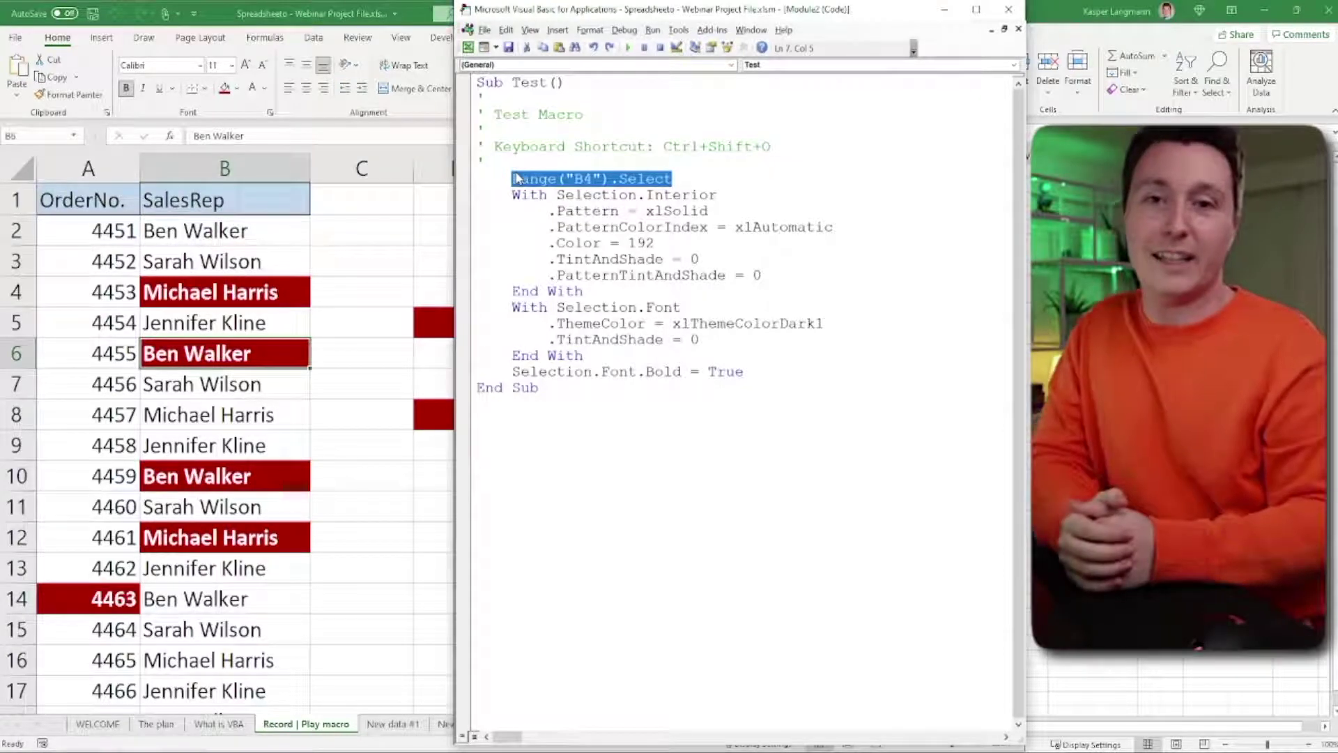
{"action": "double_click", "coordinate": [587, 196]}
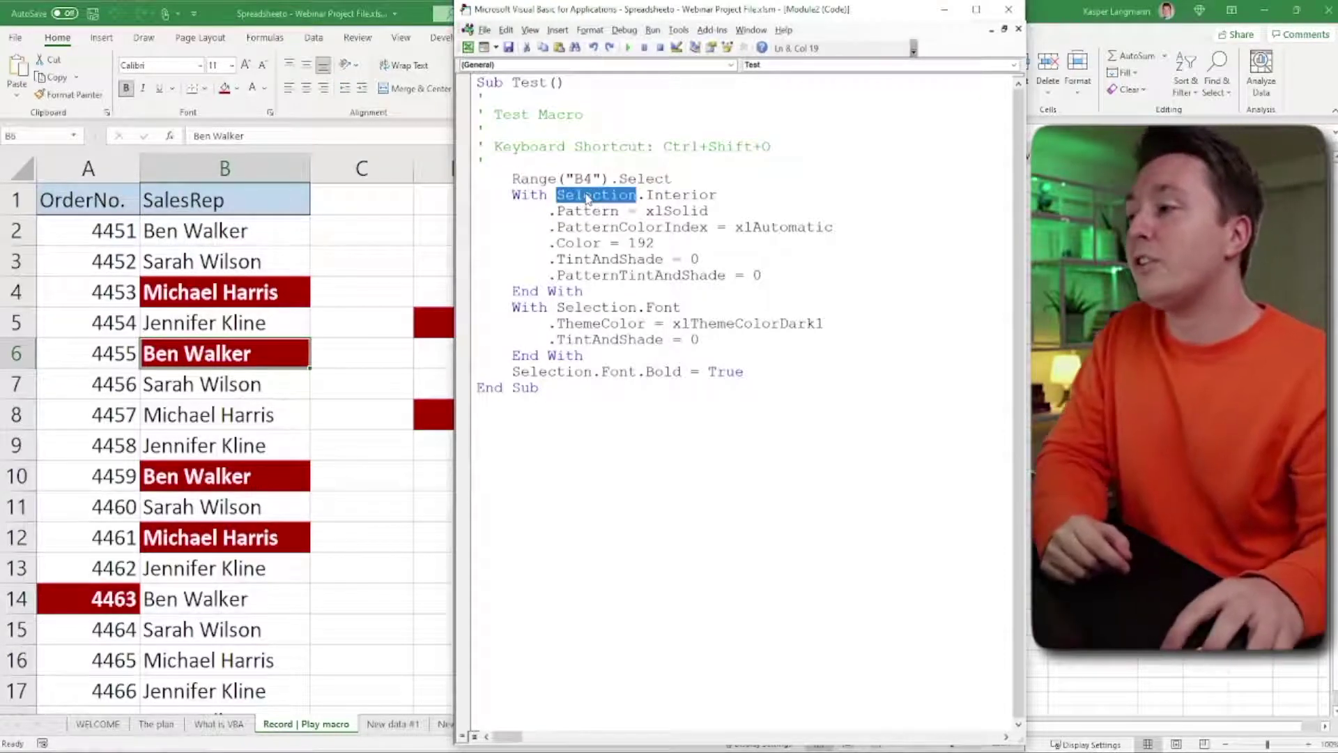
{"action": "left_click_drag", "start_coordinate": [672, 178], "coordinate": [530, 178]}
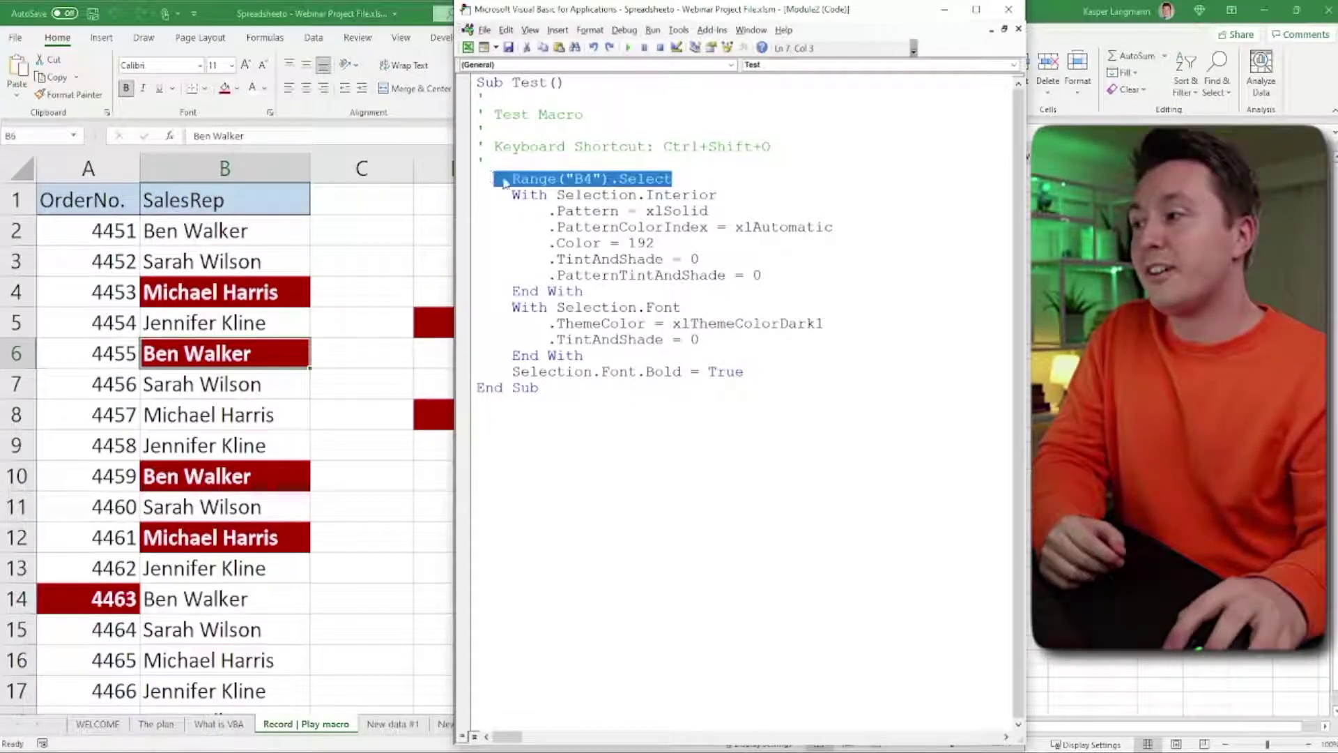
{"action": "left_click", "coordinate": [601, 203]}
{"action": "left_click_drag", "start_coordinate": [549, 208], "coordinate": [762, 375]}
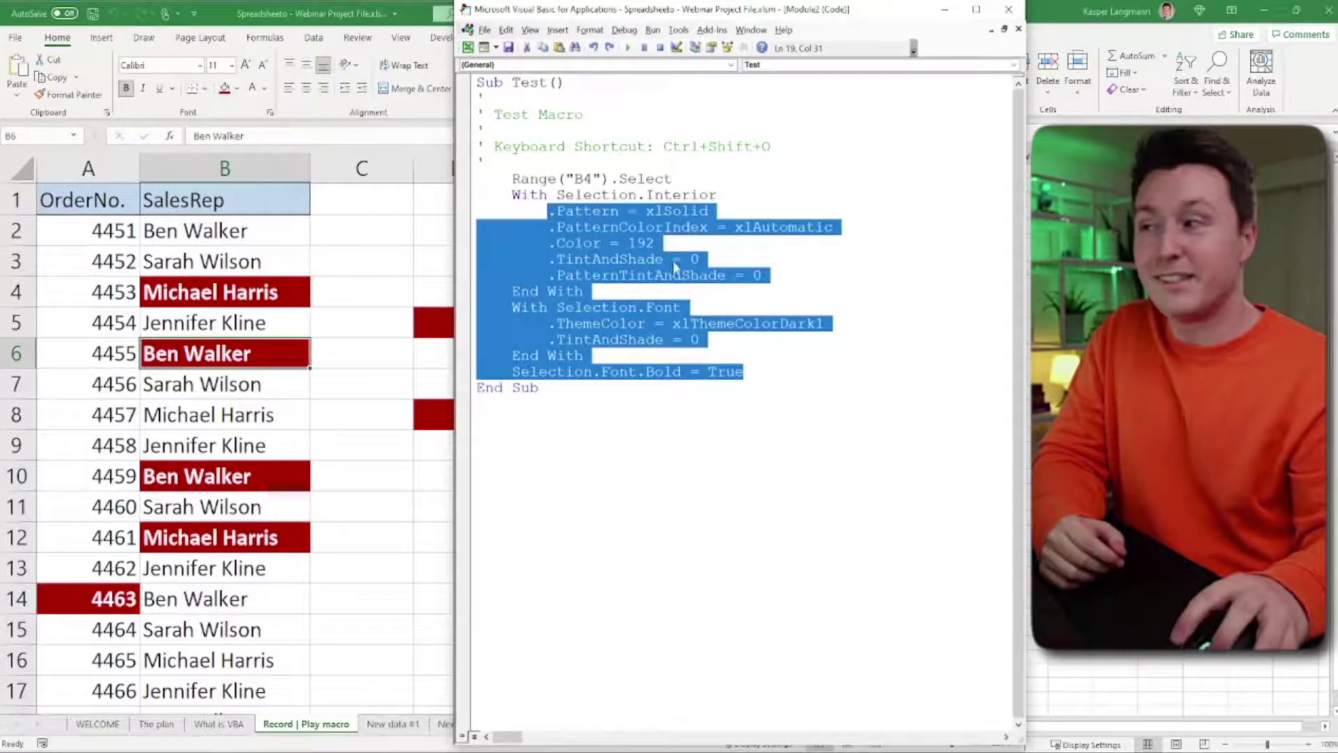
{"action": "left_click", "coordinate": [636, 197]}
{"action": "double_click", "coordinate": [585, 198]}
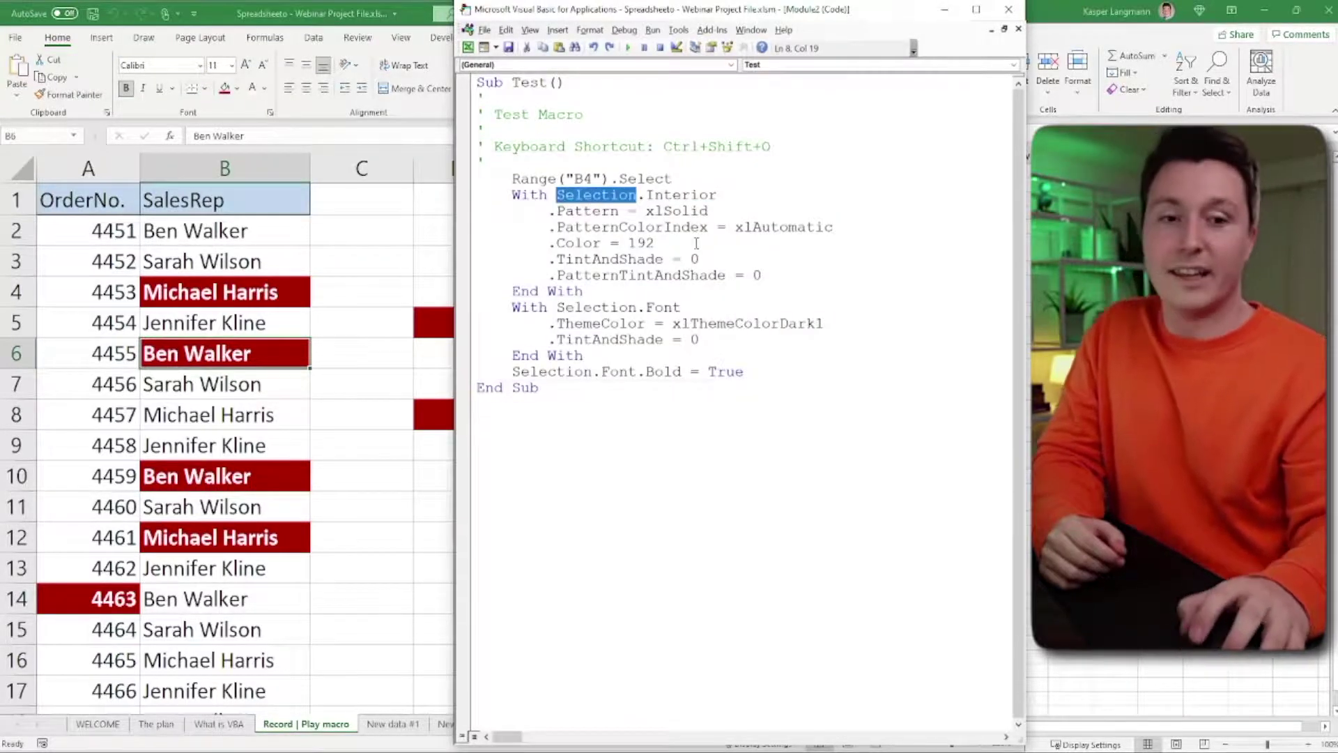